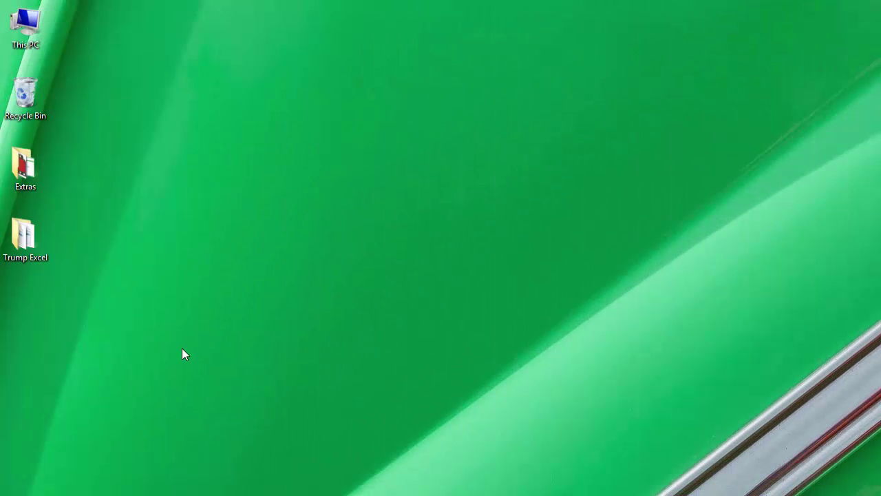
- Open the Trump Excel desktop folder and maximize the Explorer window to list all 70 files
double_click(30, 255)
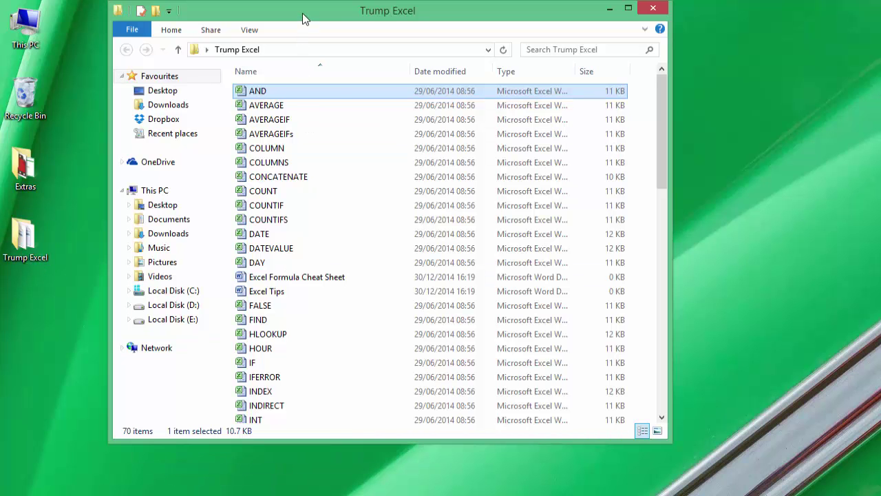
double_click(302, 13)
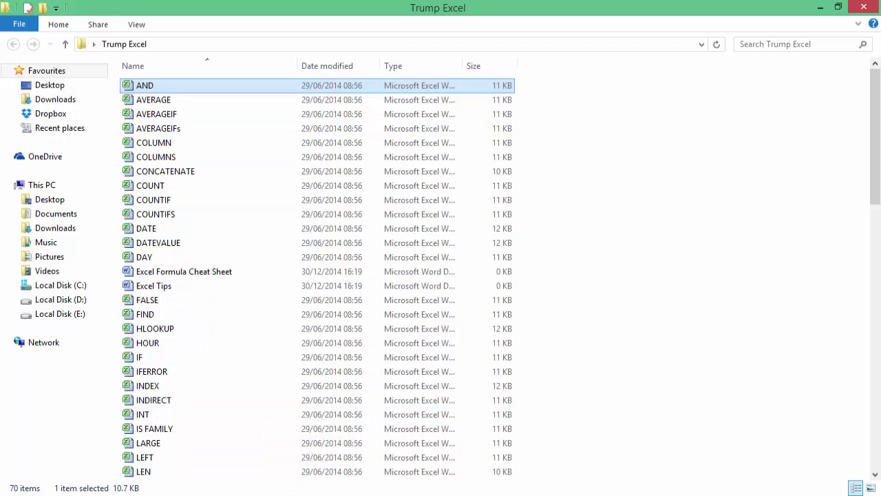
- Start a blank Excel workbook, Book1, test-enter AND in A1, then delete it
key(Return)
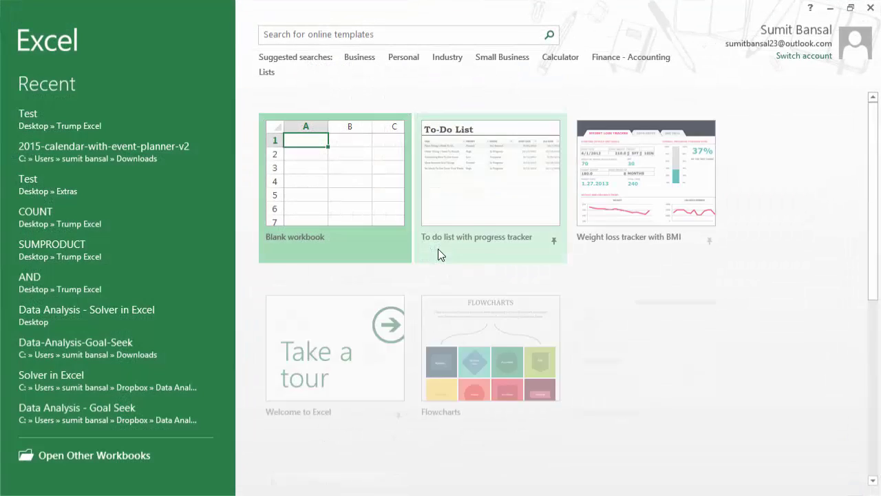
click(308, 192)
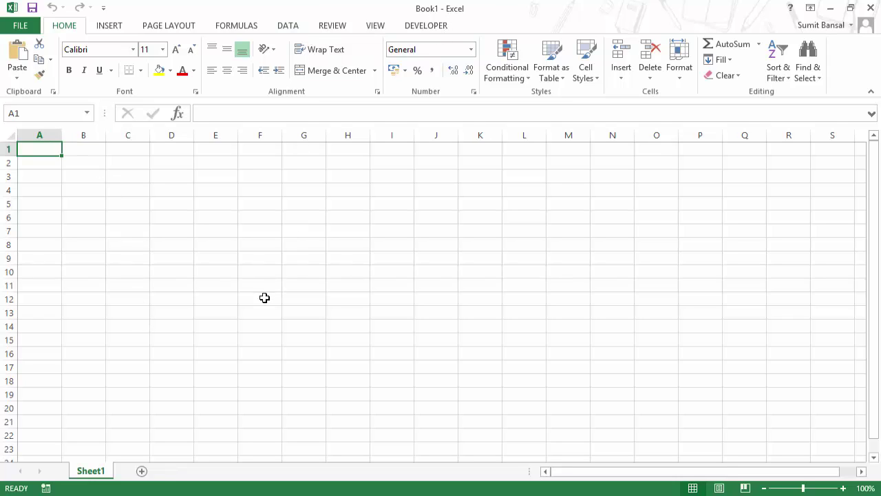
mouse_move(177, 474)
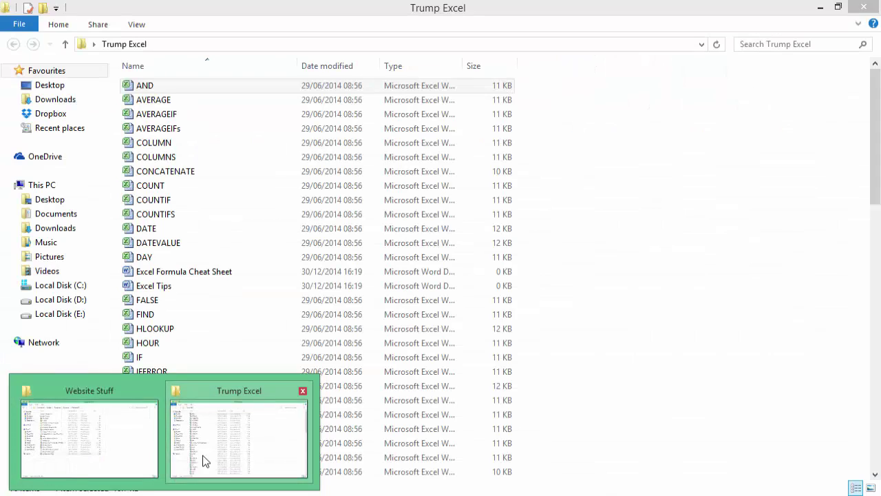
click(203, 461)
click(146, 85)
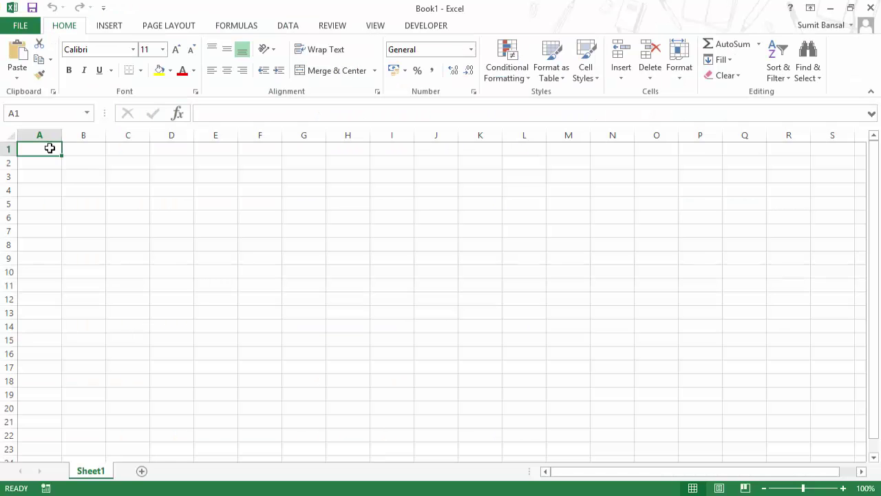
text(AND)
key(Return)
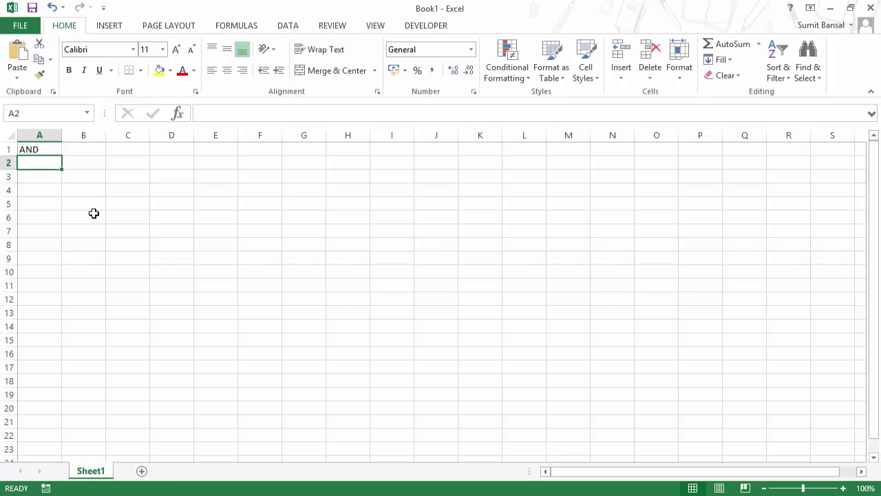
click(34, 150)
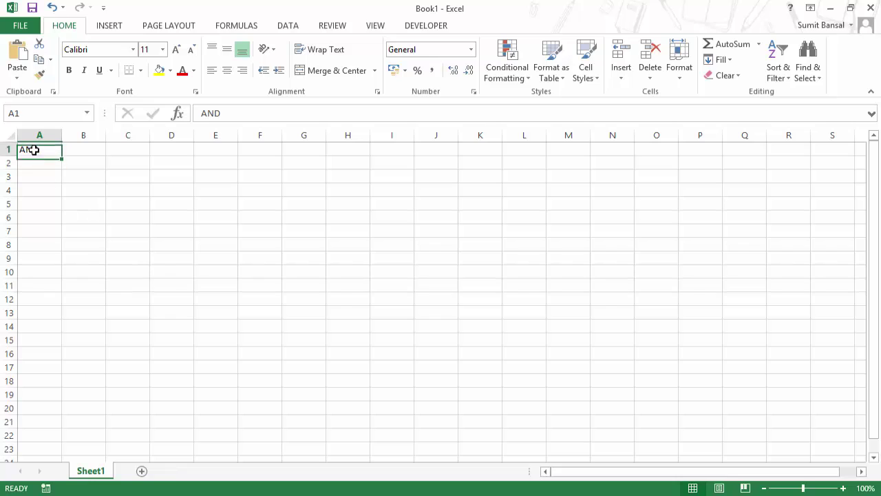
key(Delete)
- Widen column A and paste the Trump Excel folder path ending in \* into A1
drag(62, 139, 224, 137)
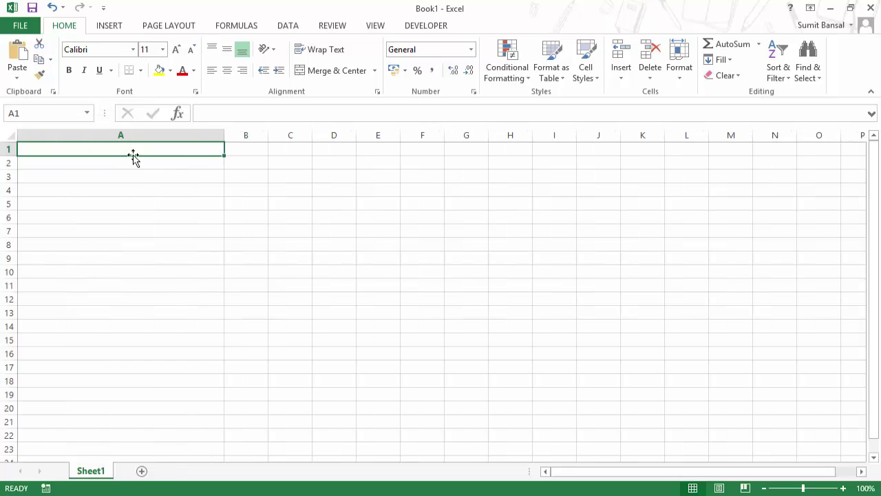
click(829, 8)
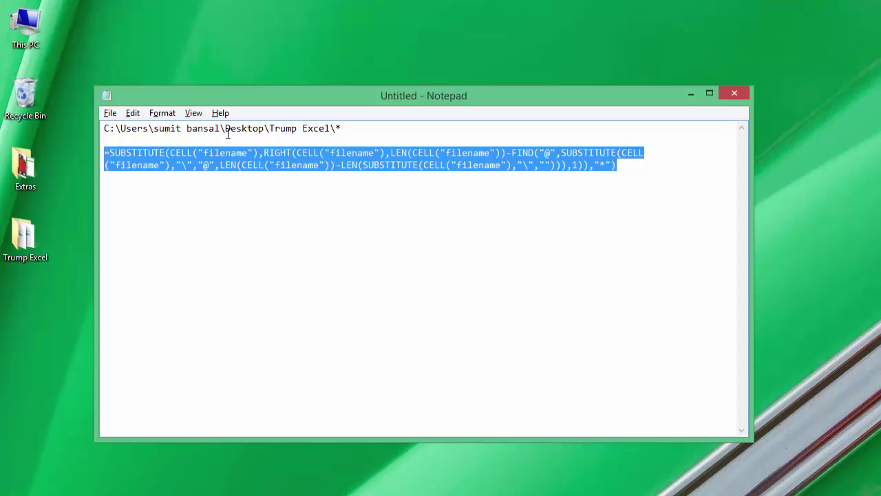
drag(344, 128, 105, 128)
key(ctrl+c)
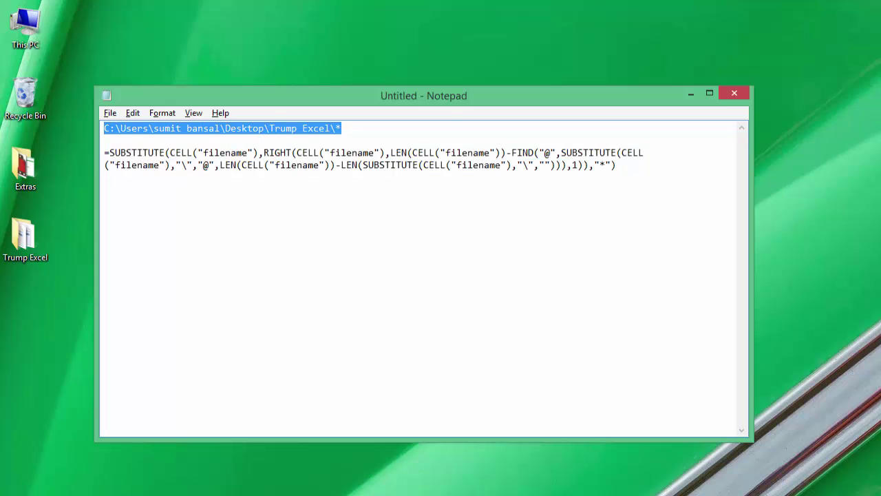
key(alt+Tab)
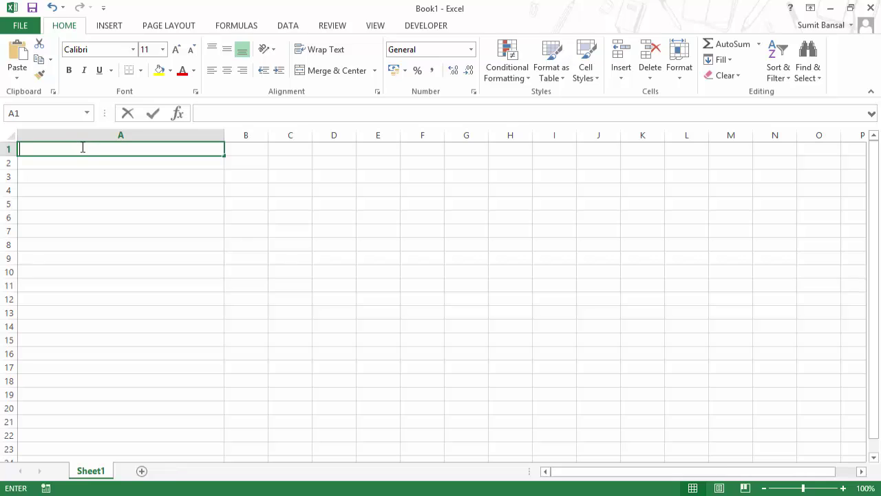
double_click(83, 146)
key(ctrl+v)
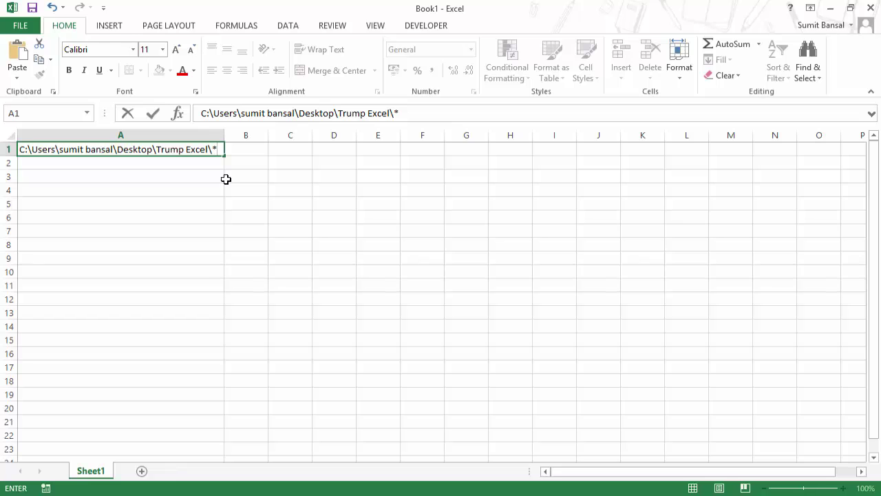
key(Return)
- Replace A1's path with the SUBSTITUTE/CELL("filename") formula copied from Notepad, which shows #VALUE!
key(Up)
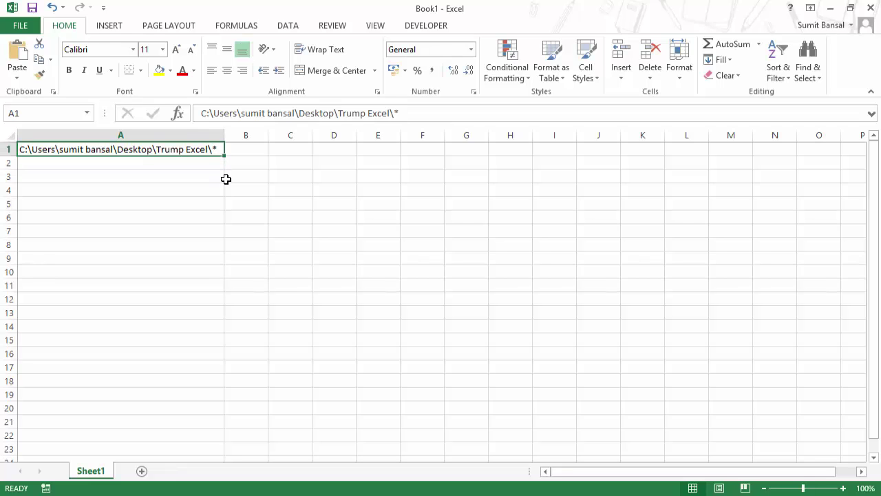
key(Delete)
click(225, 495)
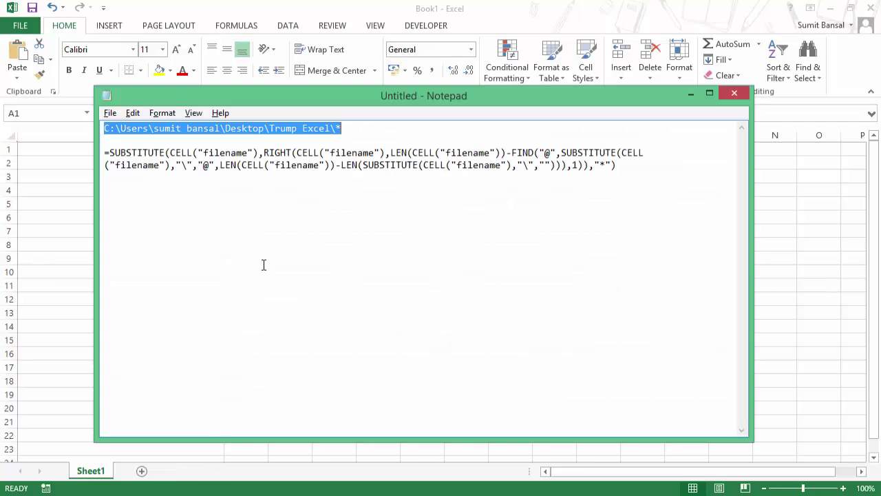
drag(616, 165, 101, 149)
key(ctrl+c)
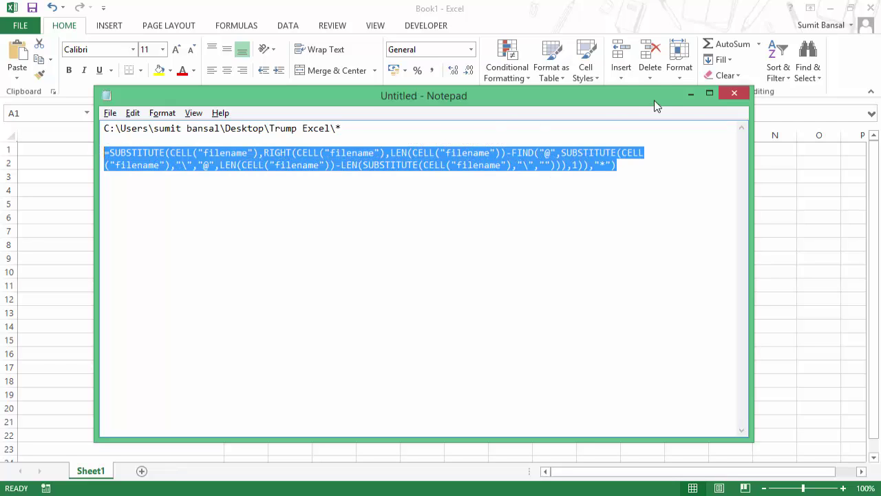
click(687, 94)
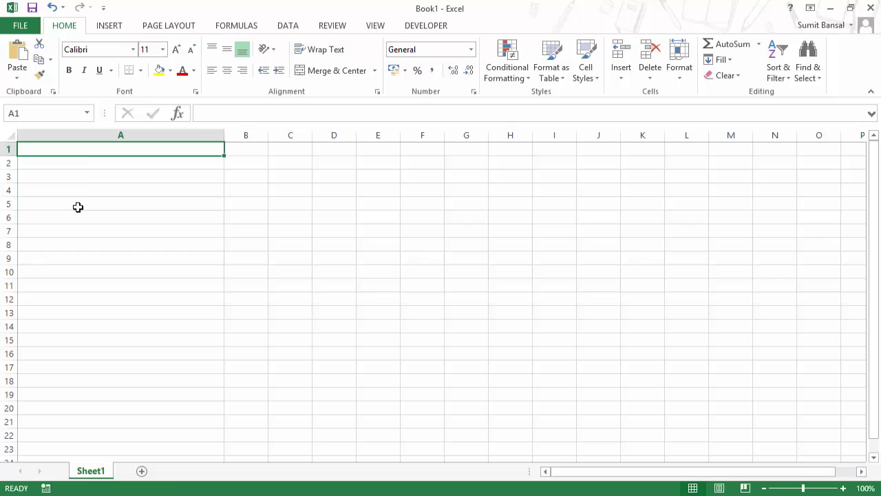
double_click(80, 150)
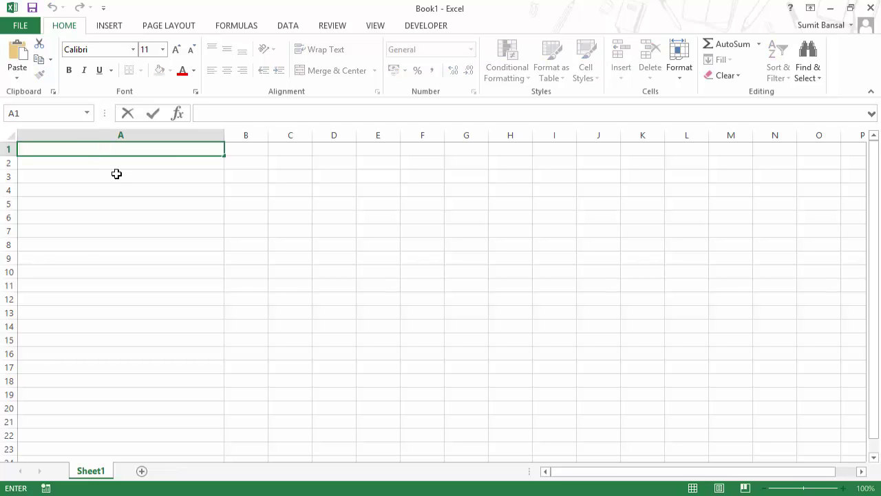
key(ctrl+v)
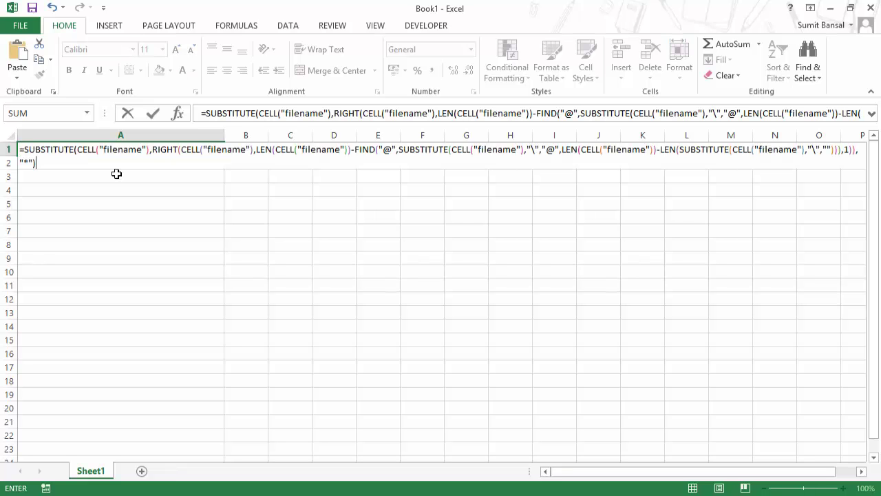
key(Return)
click(117, 151)
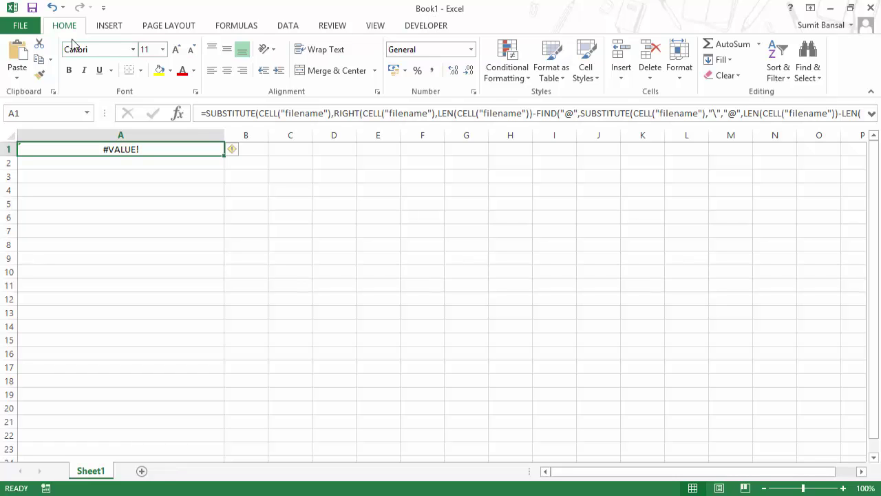
- Save the workbook as 'Test' inside the Desktop's Trump Excel folder
click(18, 27)
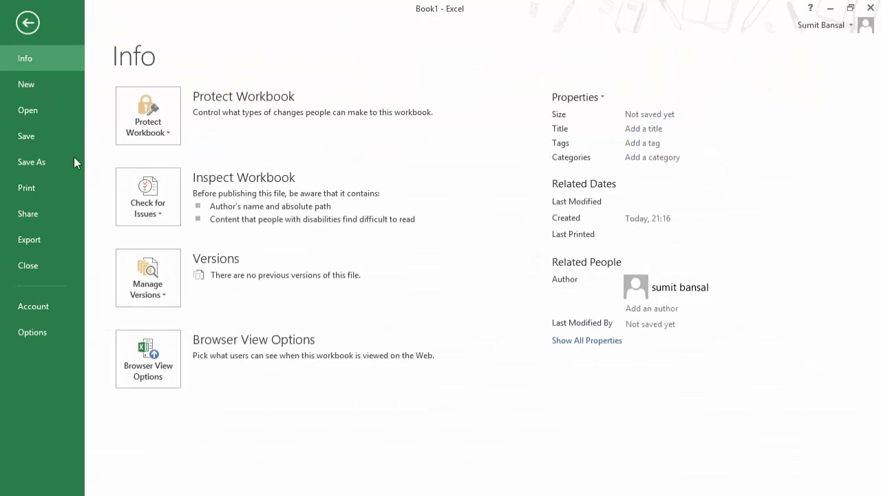
click(39, 162)
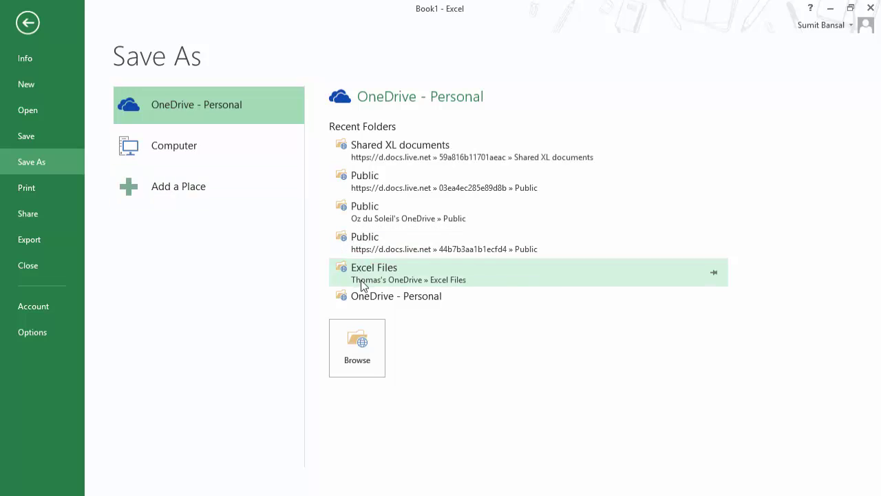
click(363, 360)
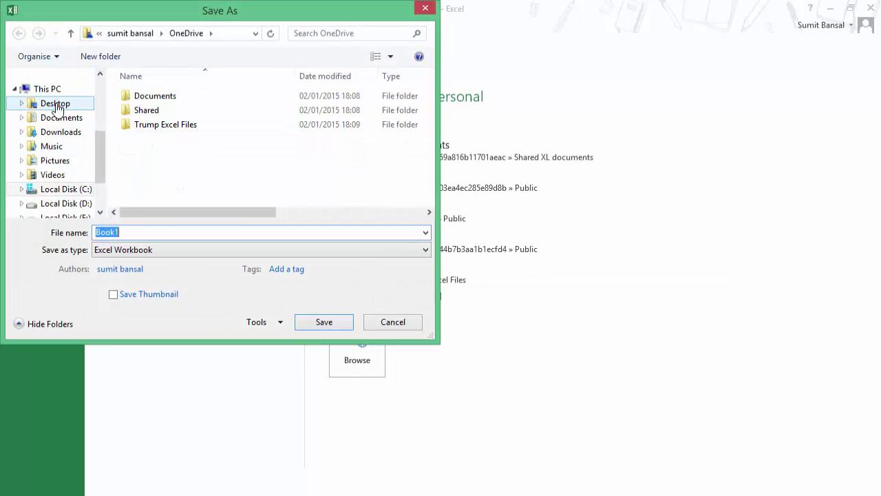
click(56, 104)
click(150, 113)
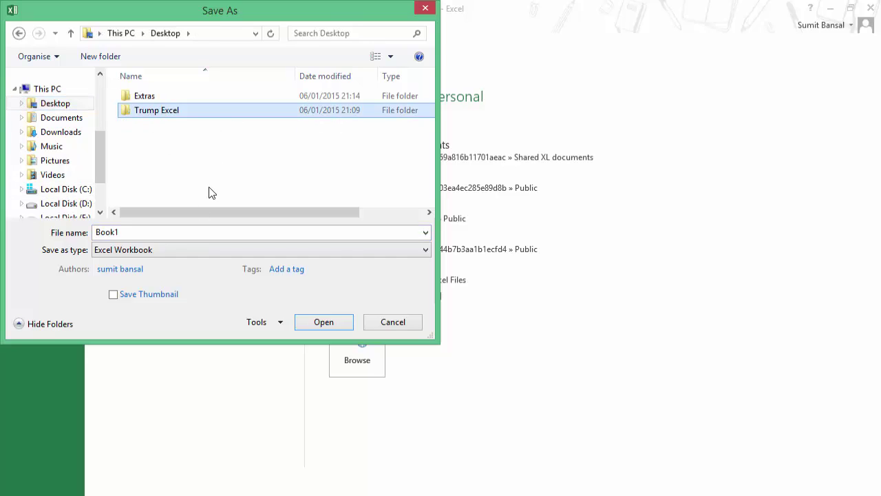
click(320, 322)
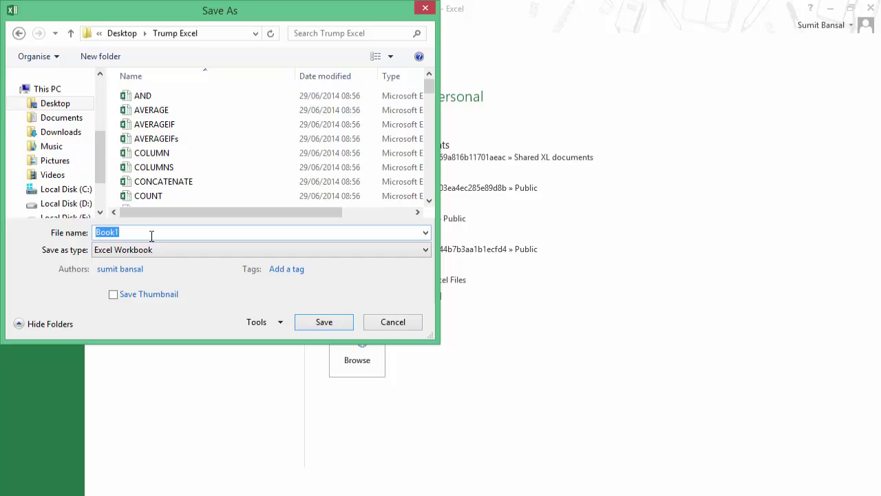
text(Test)
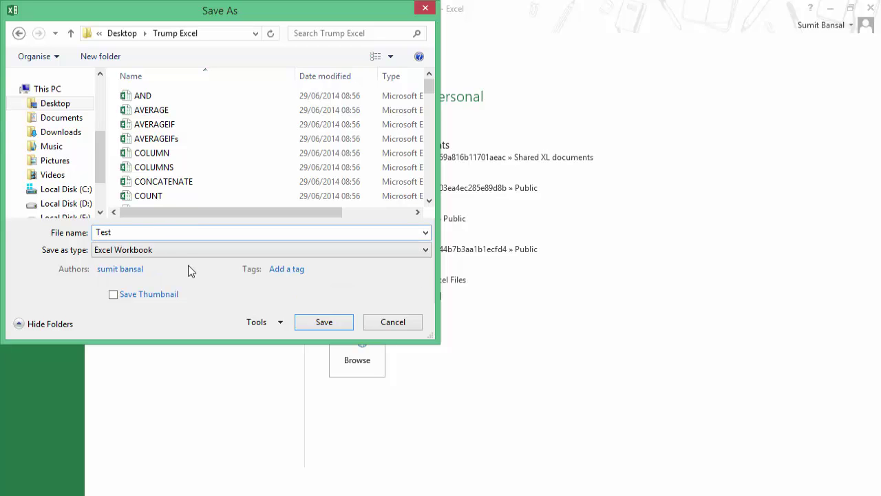
click(306, 327)
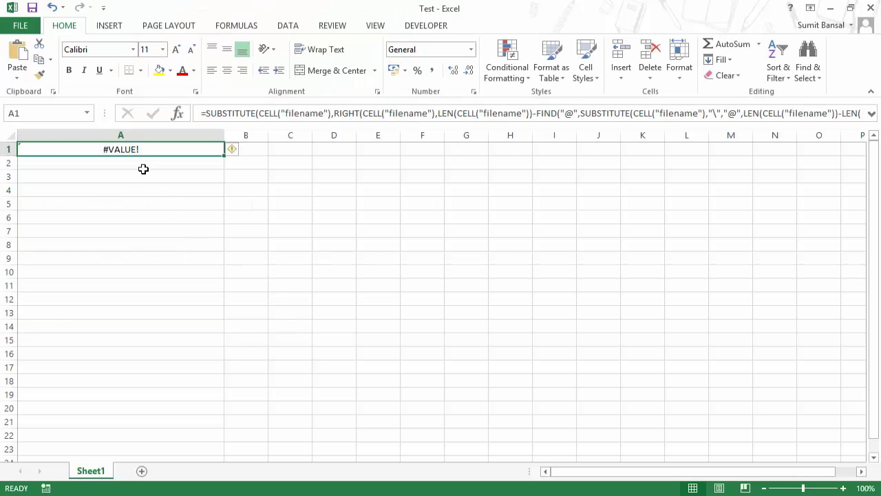
- Re-enter A1's formula so it recalculates to the folder path ending in \*
key(F2)
key(Return)
click(153, 149)
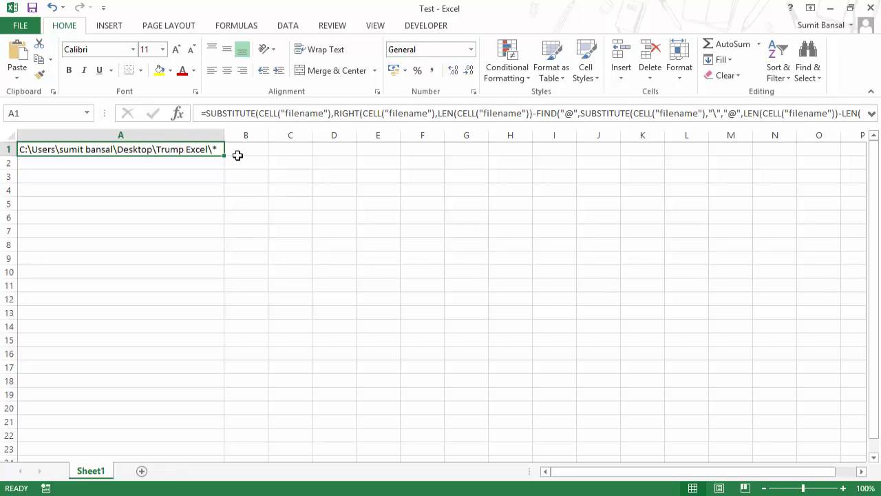
- Define the name FileNameList referring to =FILES(Sheet1!$A$1)
click(236, 26)
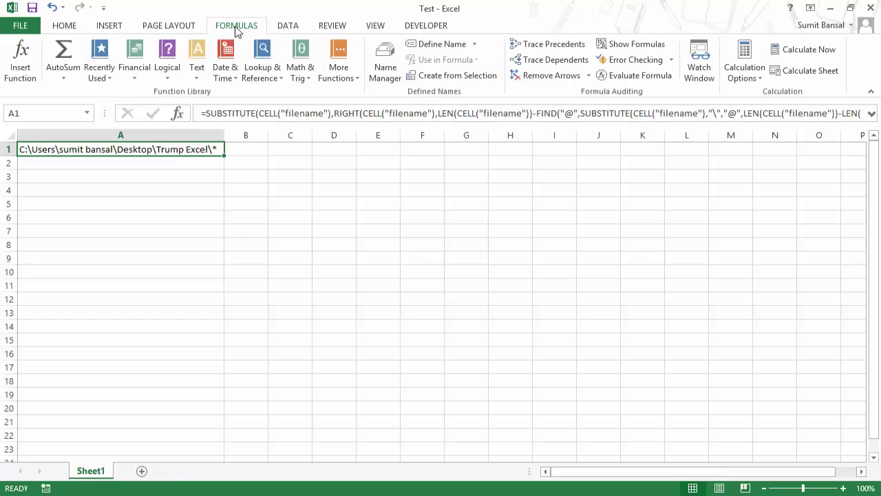
click(440, 45)
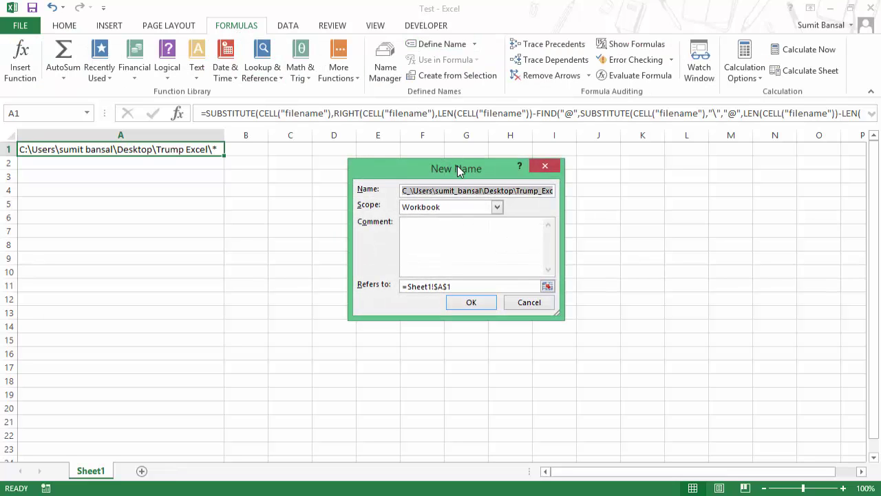
drag(458, 172, 469, 157)
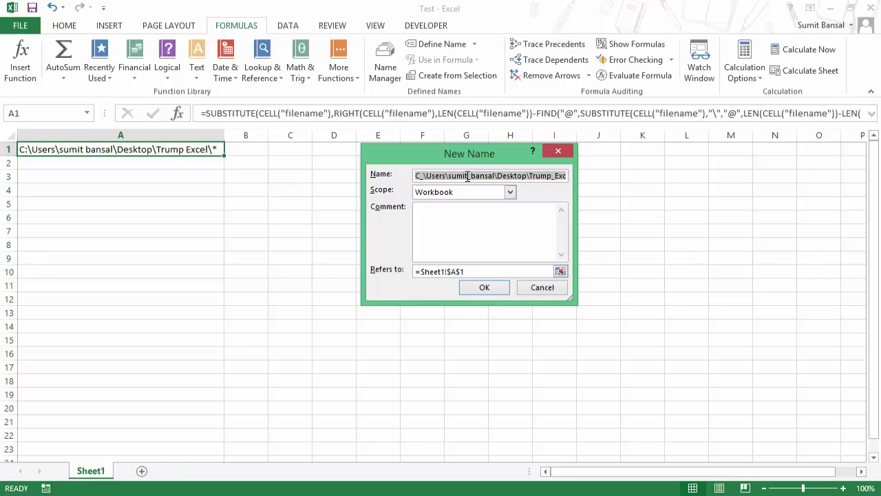
text(Fil)
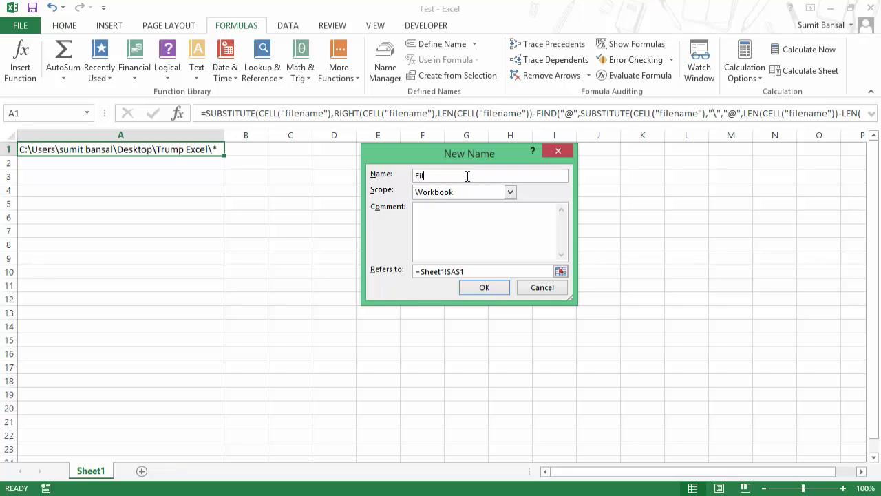
text(eNameList)
drag(473, 271, 369, 267)
text(=FILES()
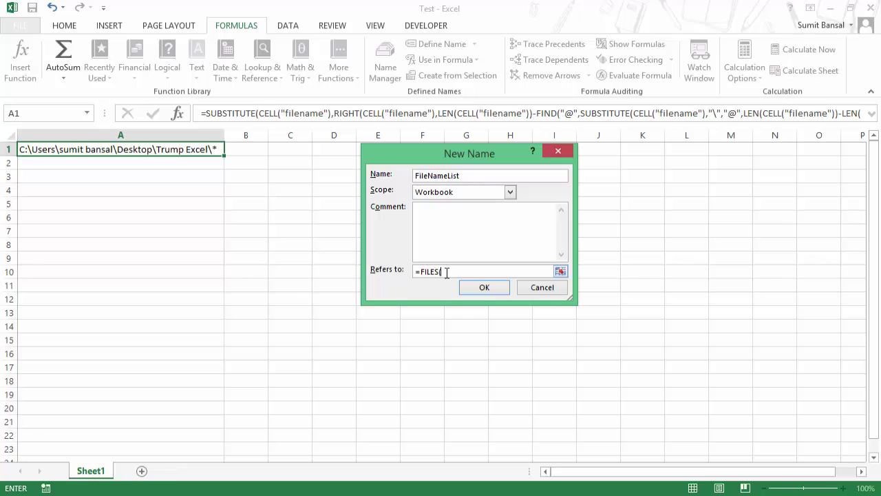
click(129, 151)
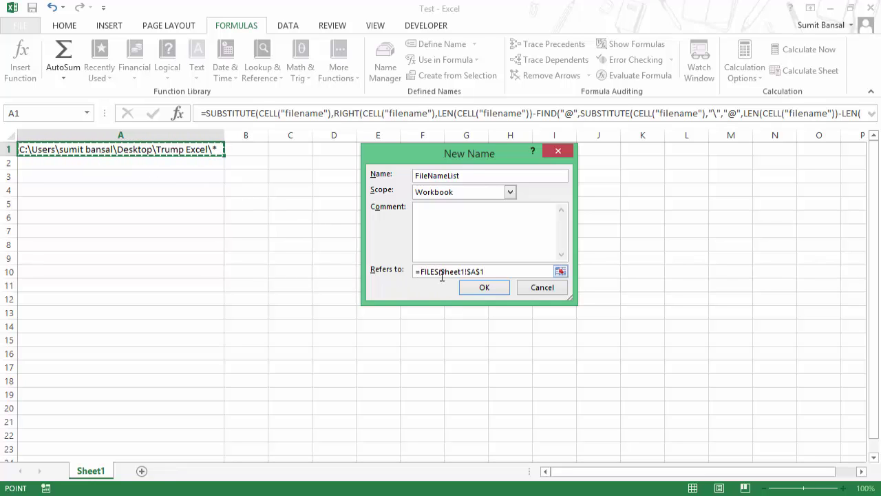
text())
click(484, 287)
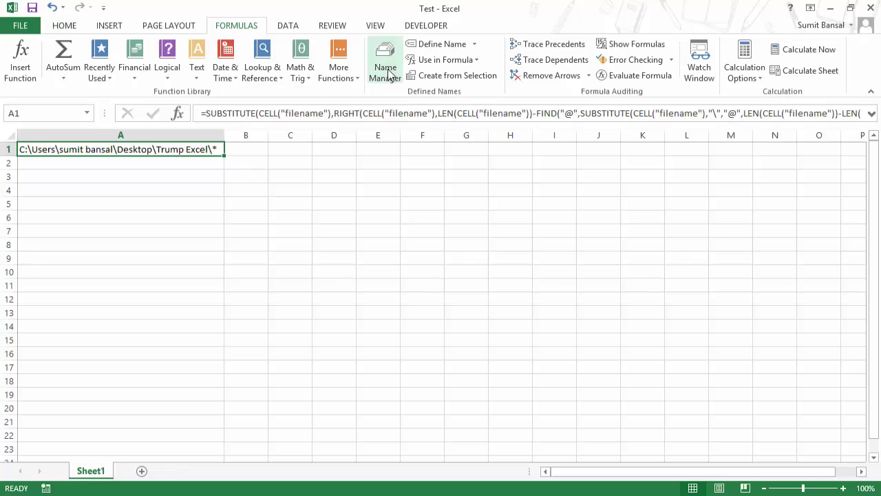
- Check FileNameList in Name Manager and widen column B for the file names
click(386, 68)
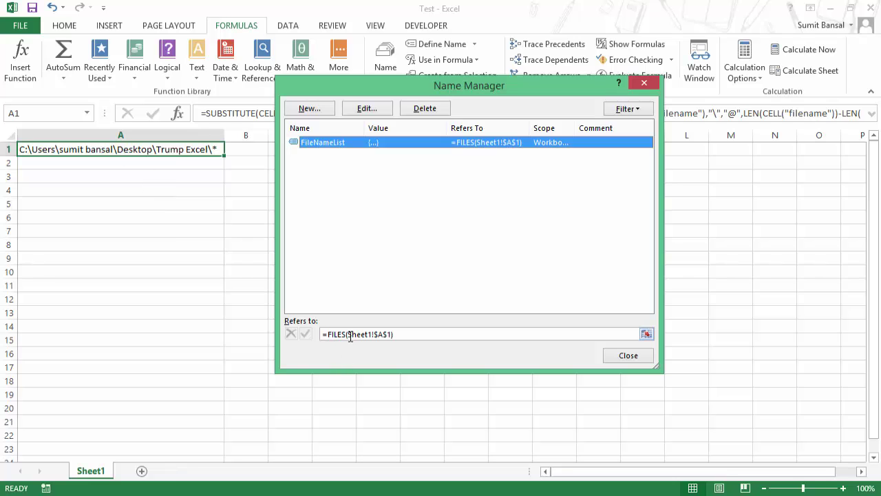
click(640, 358)
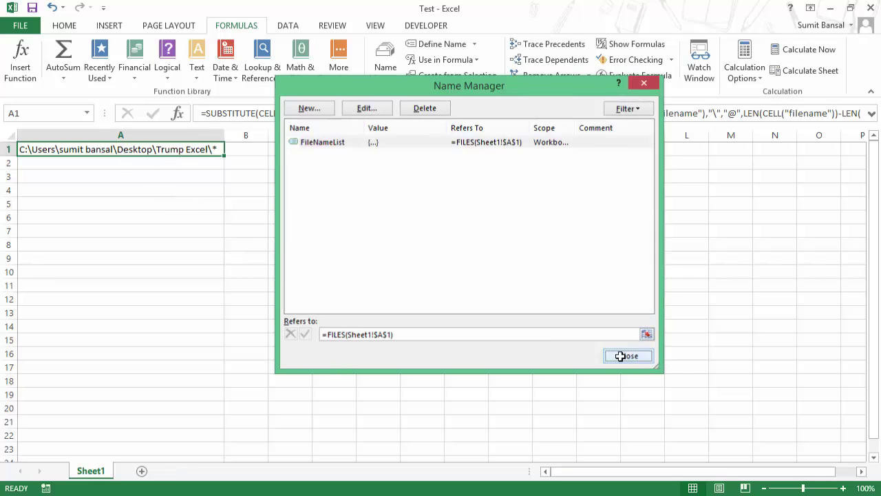
drag(269, 135, 344, 136)
- Enter =INDEX(FileNameList,1) in B1 so it returns AND.xlsx
click(283, 150)
text(=In)
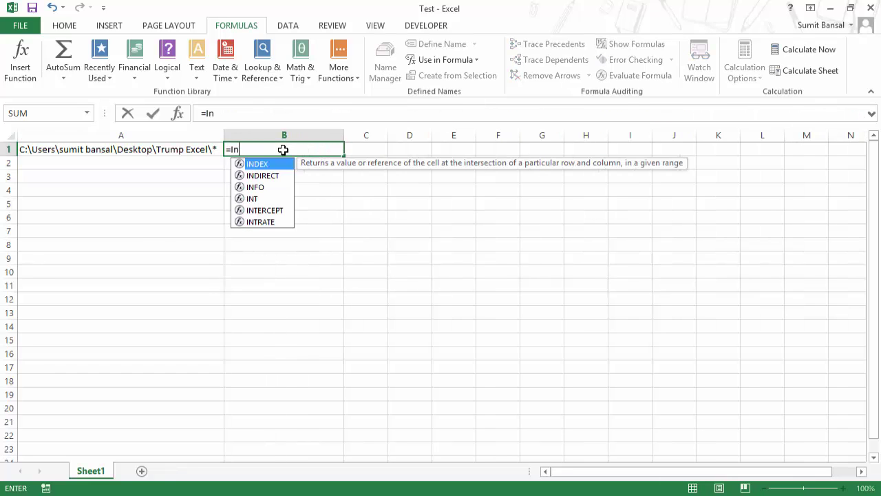
text(de)
key(Tab)
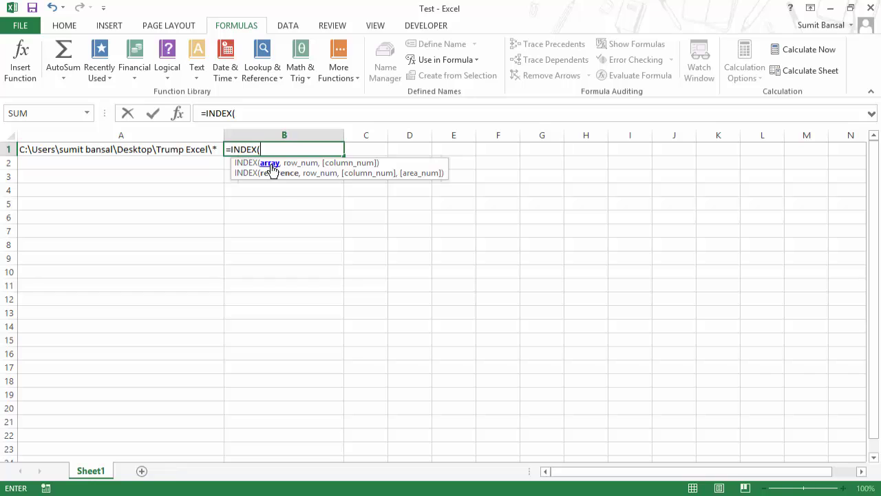
text(File)
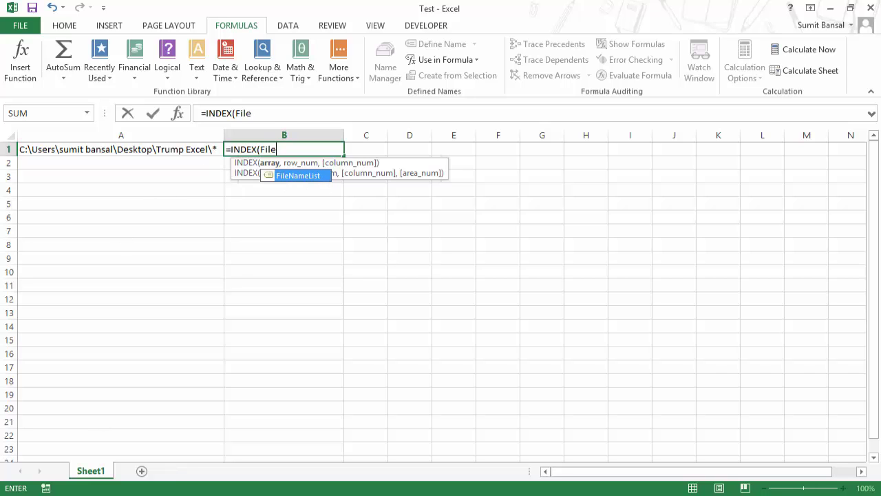
click(301, 177)
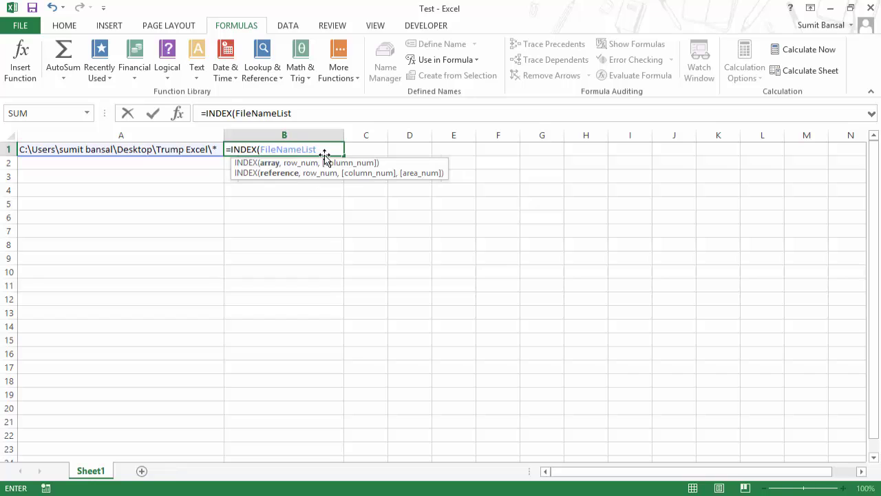
text(,1)
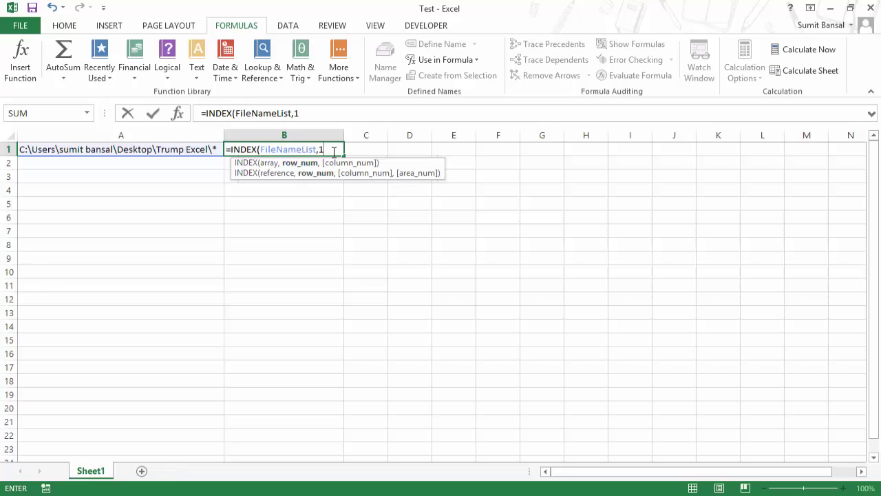
key(Return)
click(331, 150)
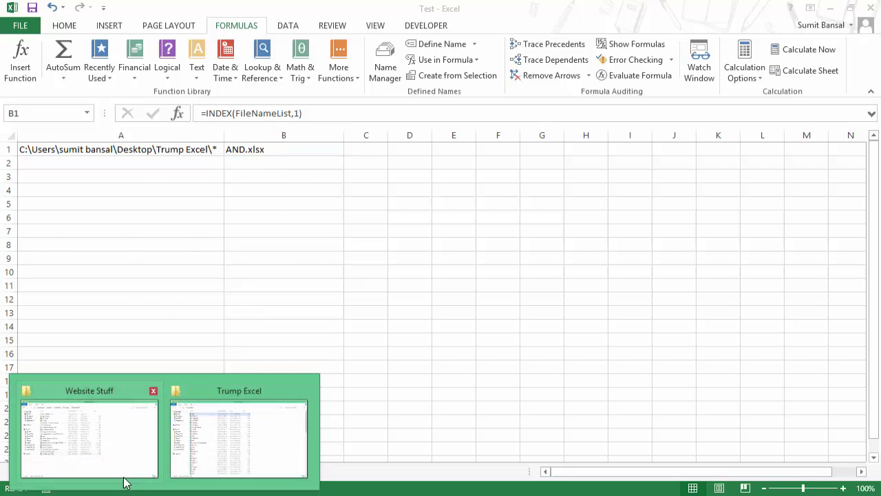
click(110, 472)
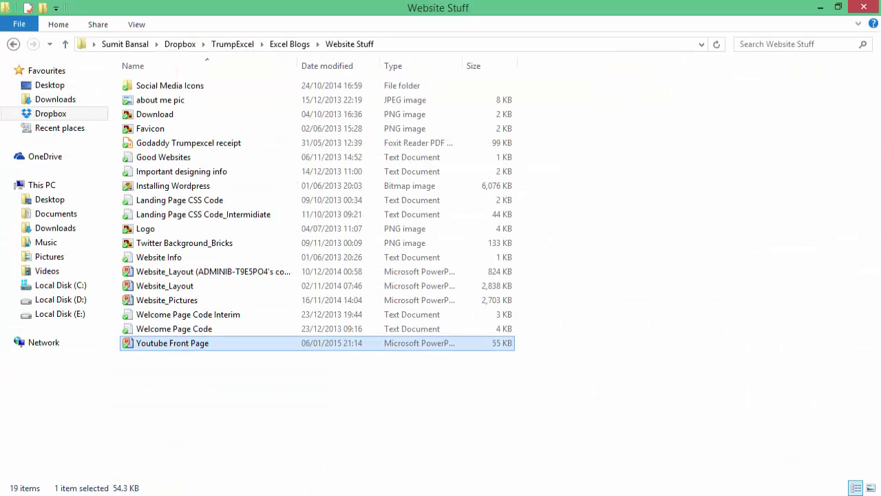
click(206, 448)
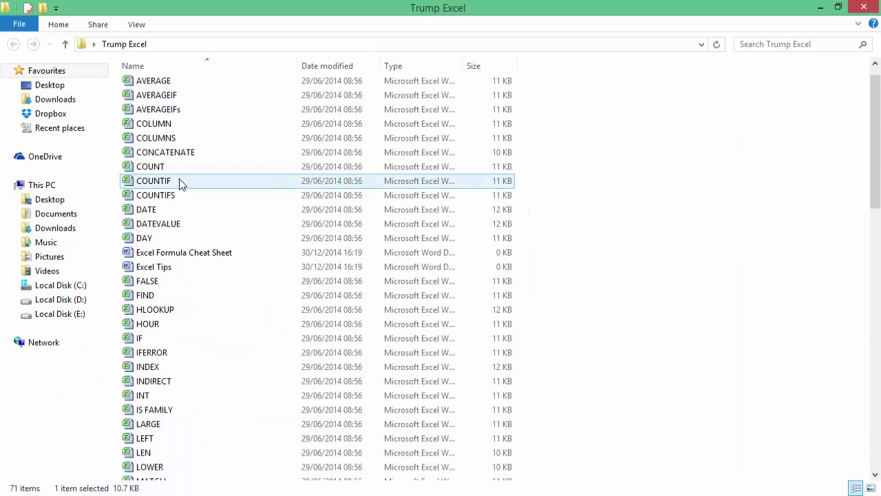
scroll(179, 188, up, 2)
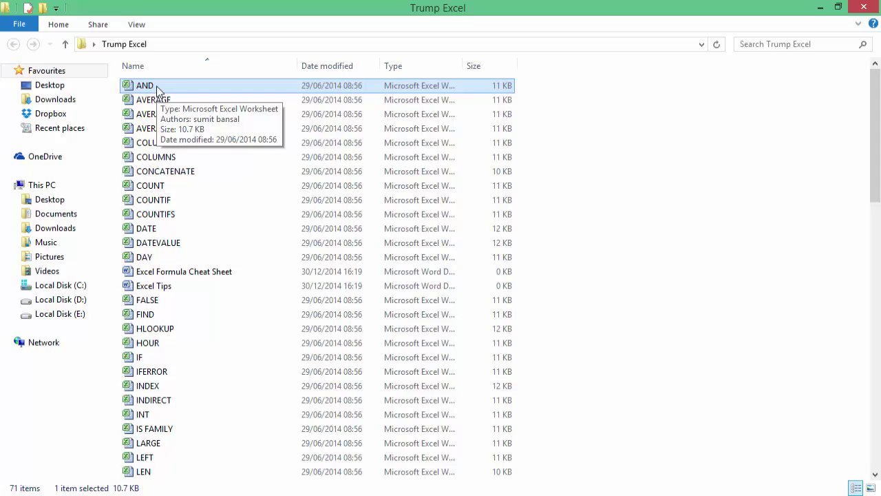
click(819, 7)
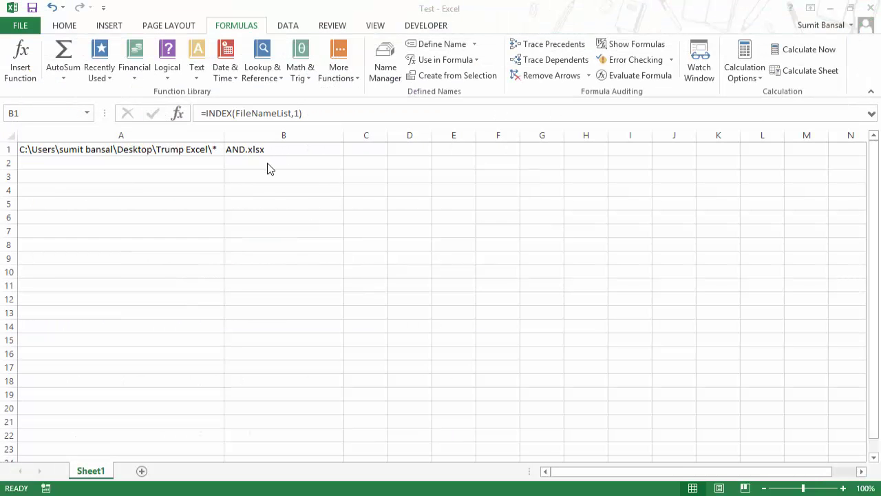
- Enter =INDEX(FileNameList,2) in B2, showing AVERAGE.xlsx, and compare with the folder listing
click(273, 164)
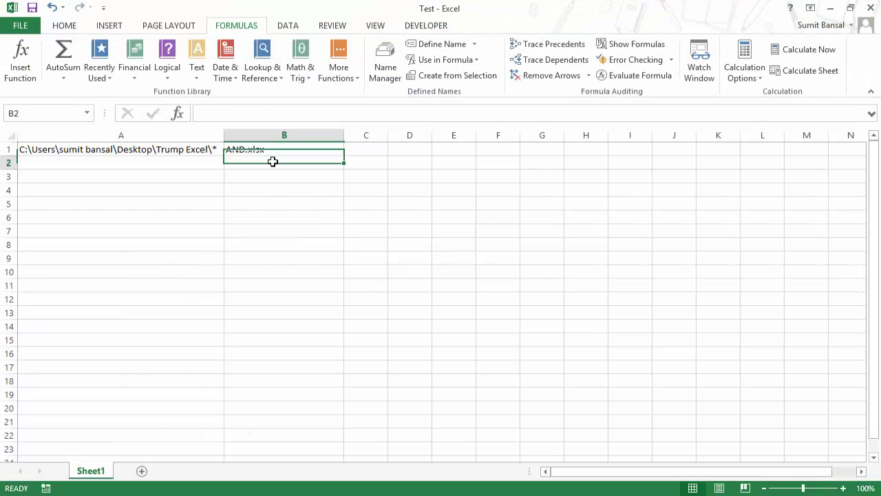
text(=inde)
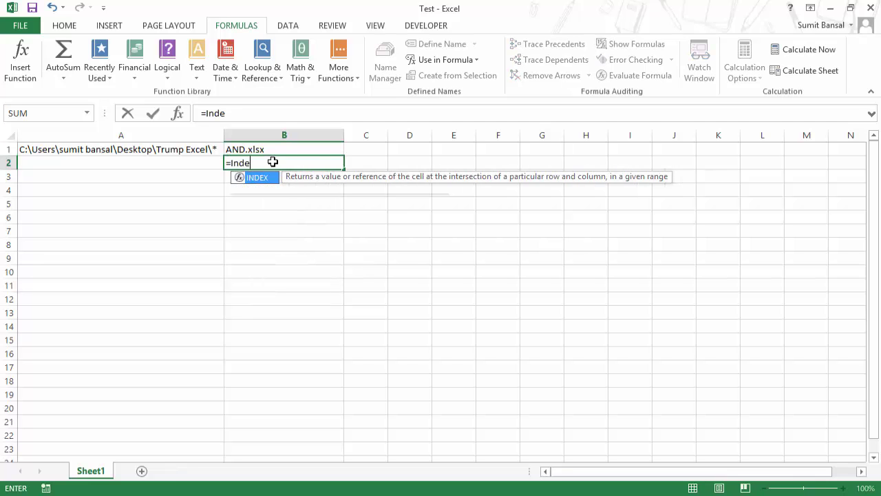
key(Tab)
text(file)
key(Tab)
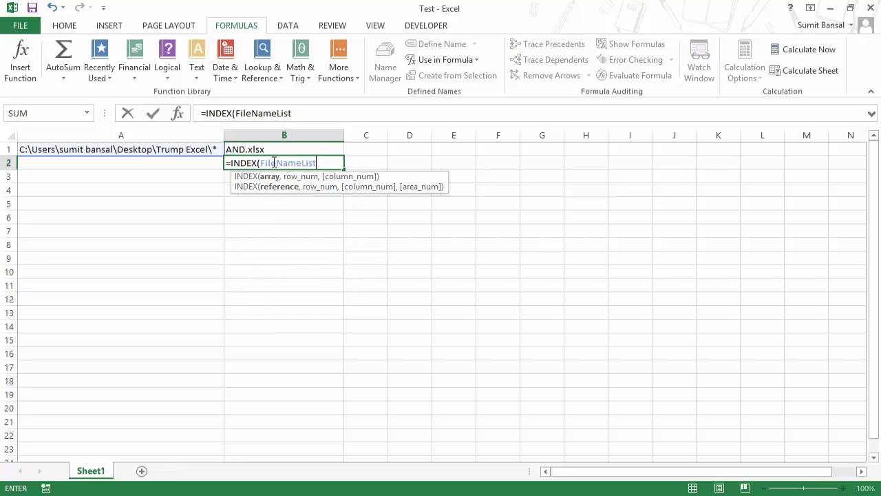
text(,2)
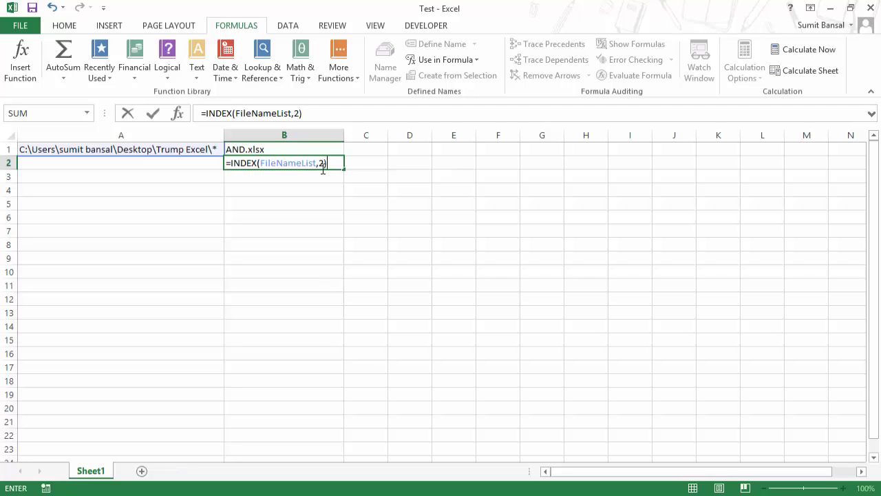
key(ctrl+Return)
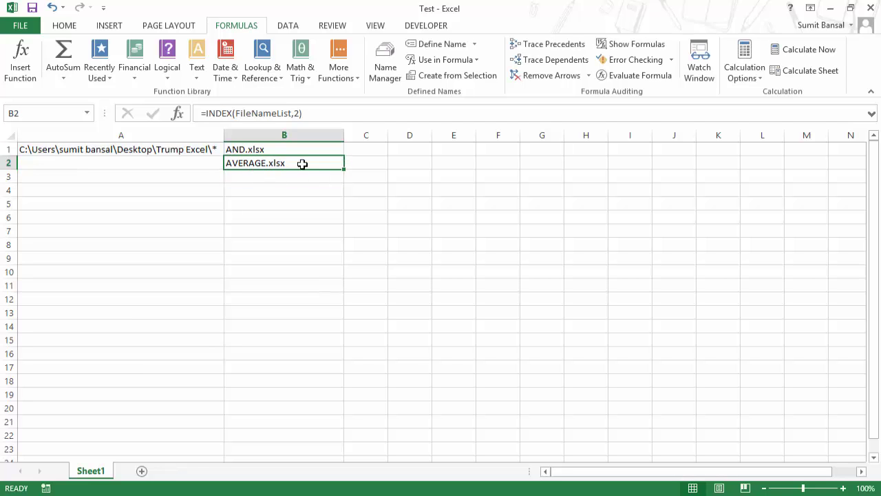
key(alt+Tab)
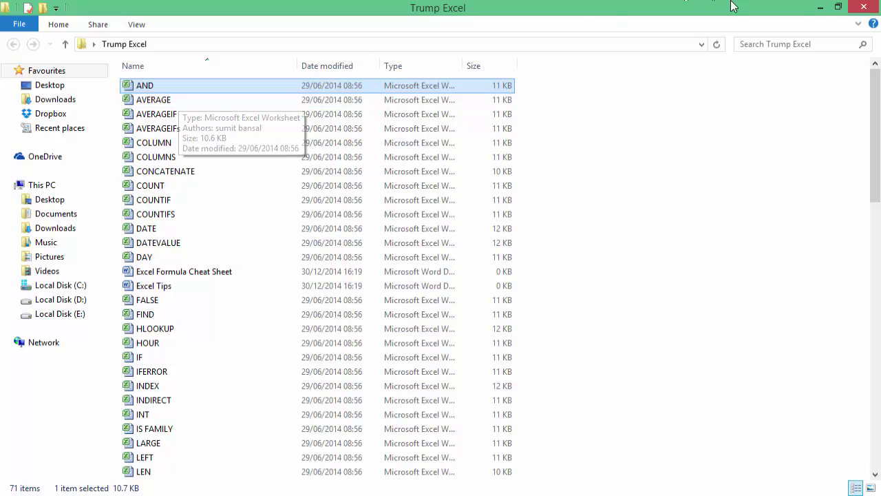
click(820, 8)
click(283, 152)
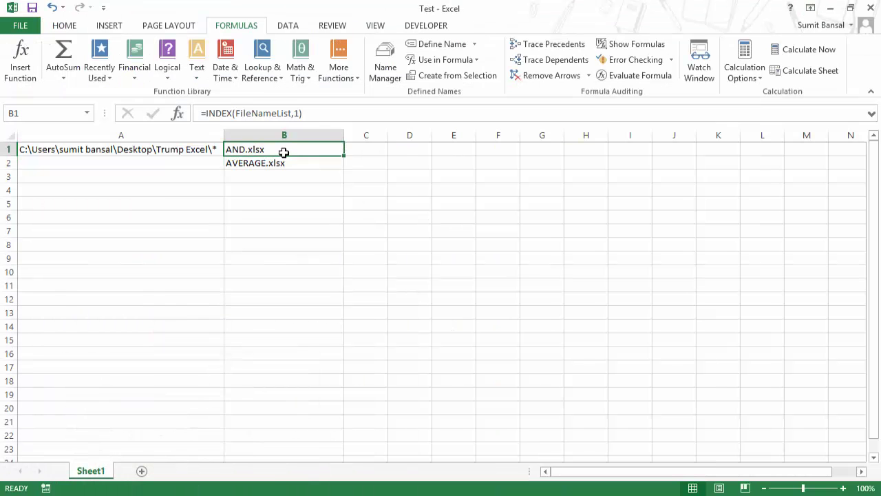
key(F2)
click(320, 150)
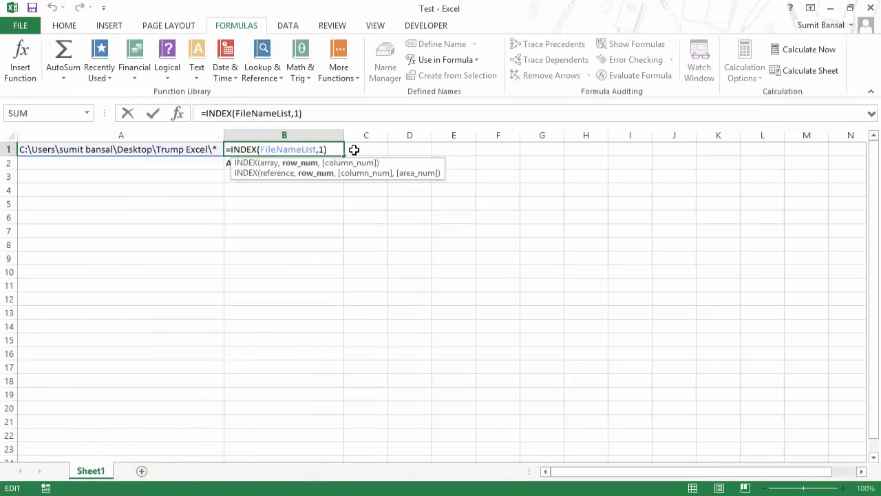
key(Delete)
text(rows()
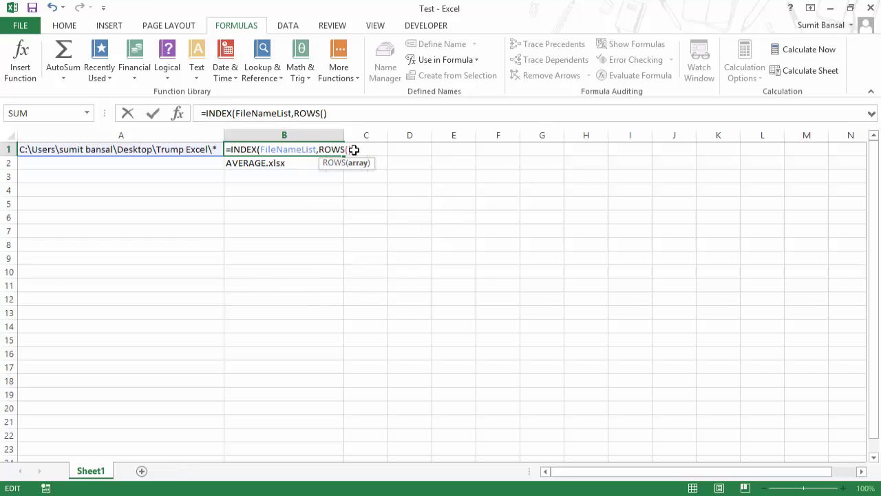
key(F2)
key(Left)
key(F8)
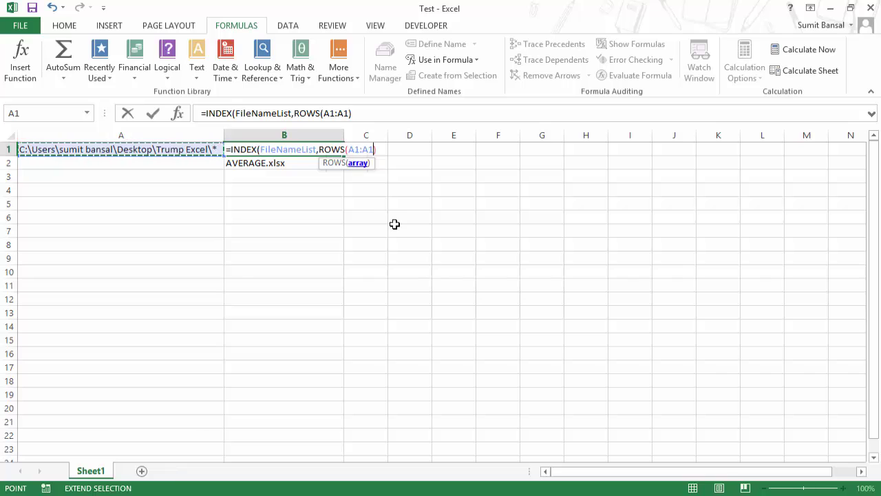
key(F2)
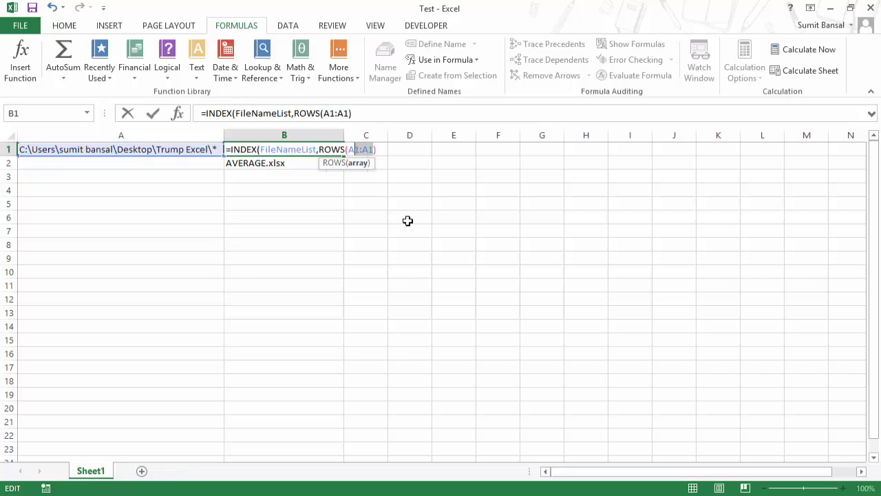
click(357, 149)
key(F4)
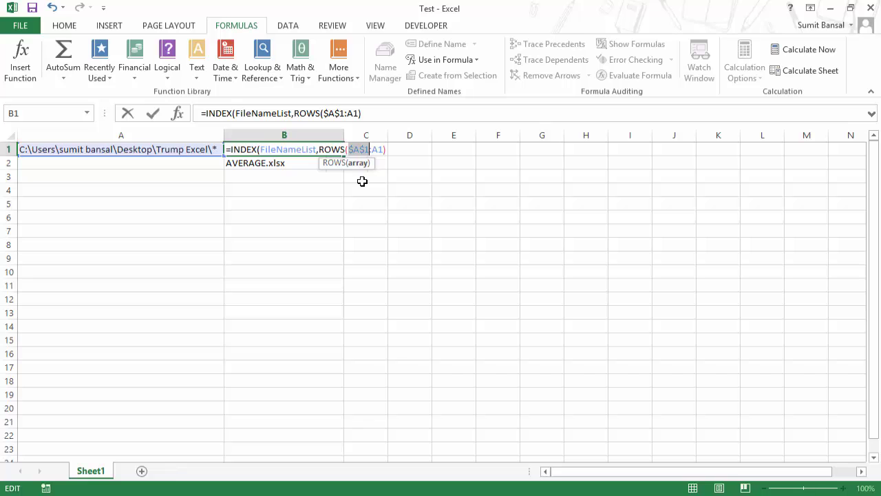
key(Return)
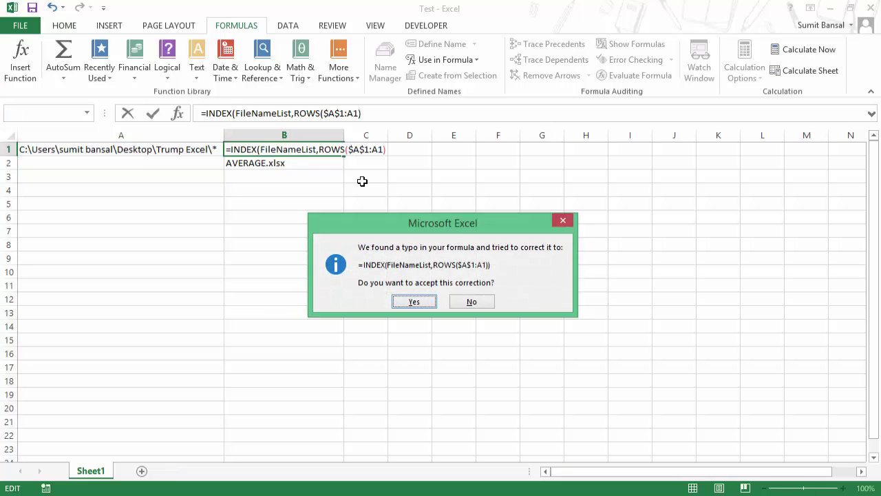
key(Escape)
click(453, 297)
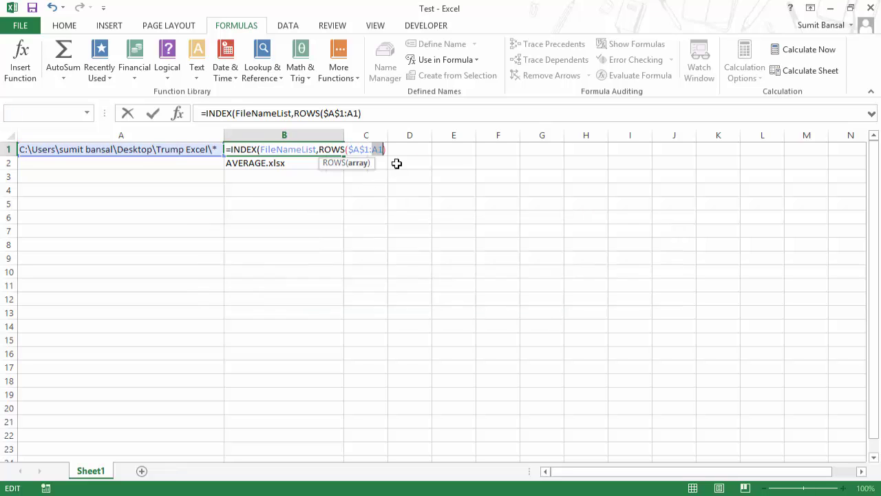
click(393, 151)
text())
- Rewrite B1's row argument as ROWS($A$1:A1), locking the first cell as $A$1
key(ctrl+Return)
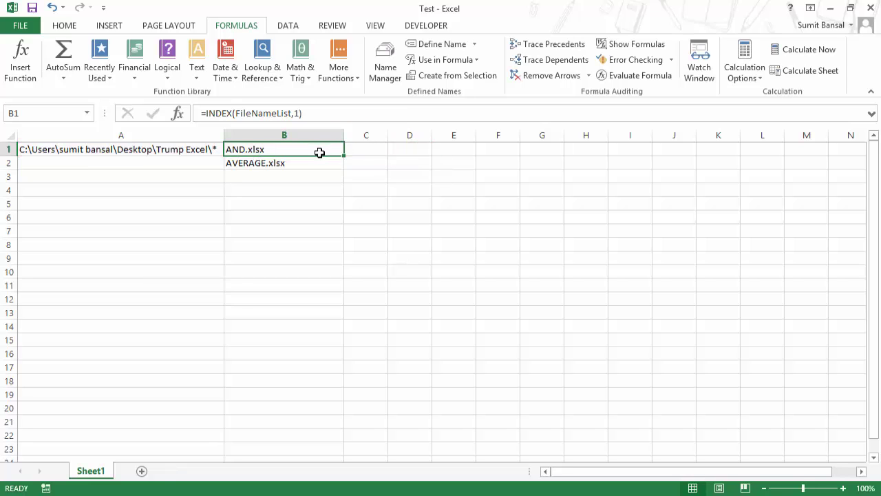
double_click(319, 152)
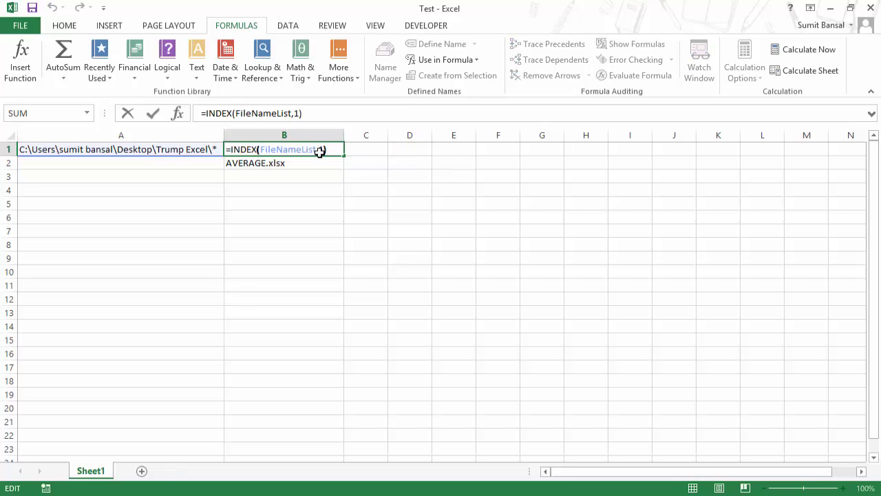
key(BackSpace)
text(rows)
key(Tab)
key(F2)
key(Left)
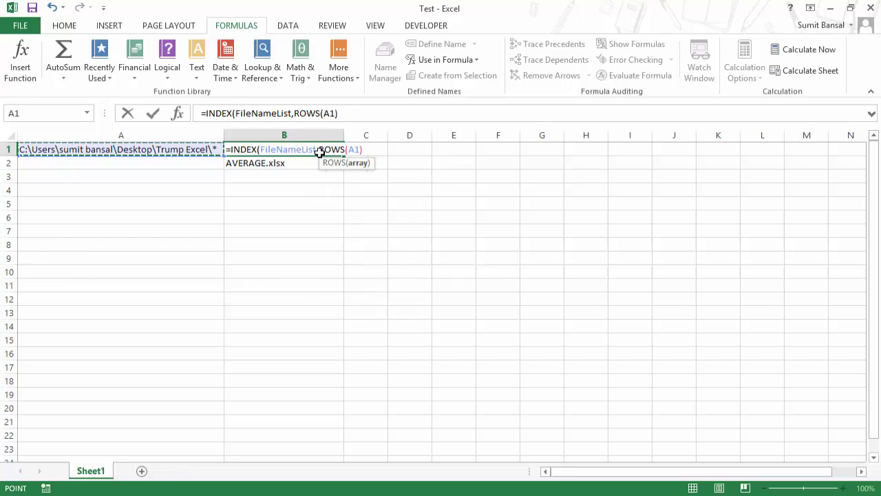
key(F8)
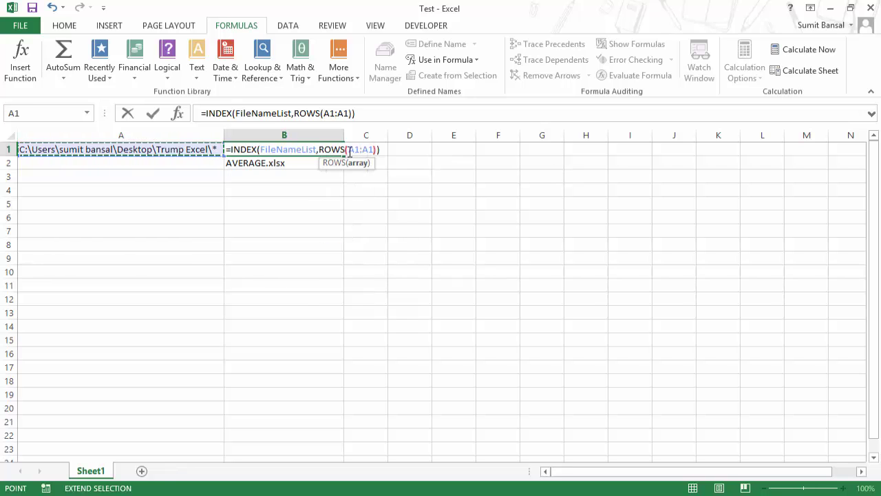
key(F2)
key(F4)
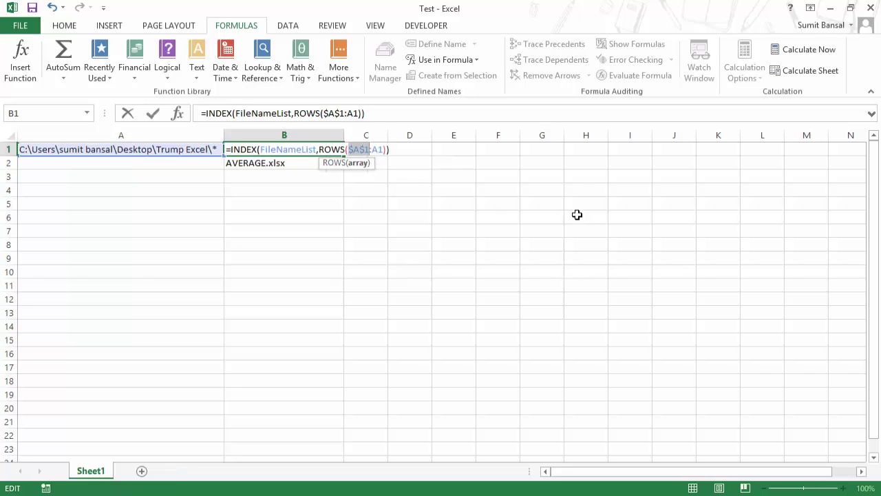
- Enter the revised INDEX formula and fill it down column B to row 164
key(Return)
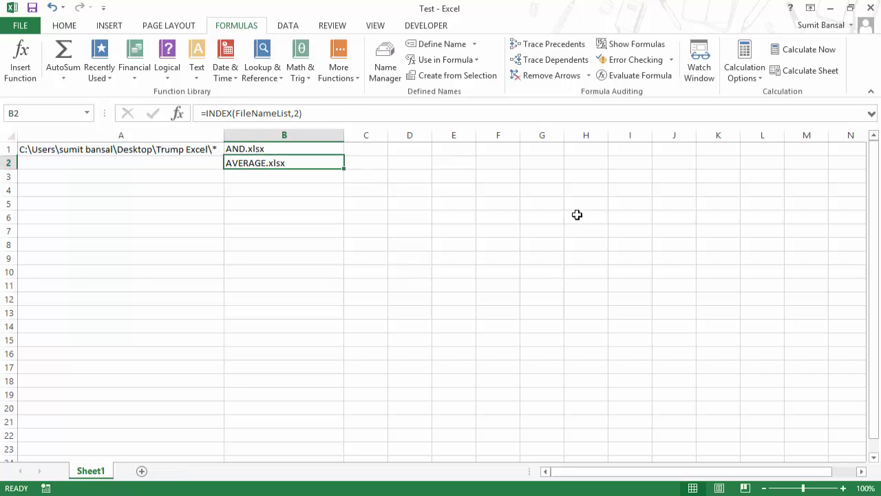
click(328, 151)
drag(344, 156, 341, 262)
drag(871, 436, 875, 148)
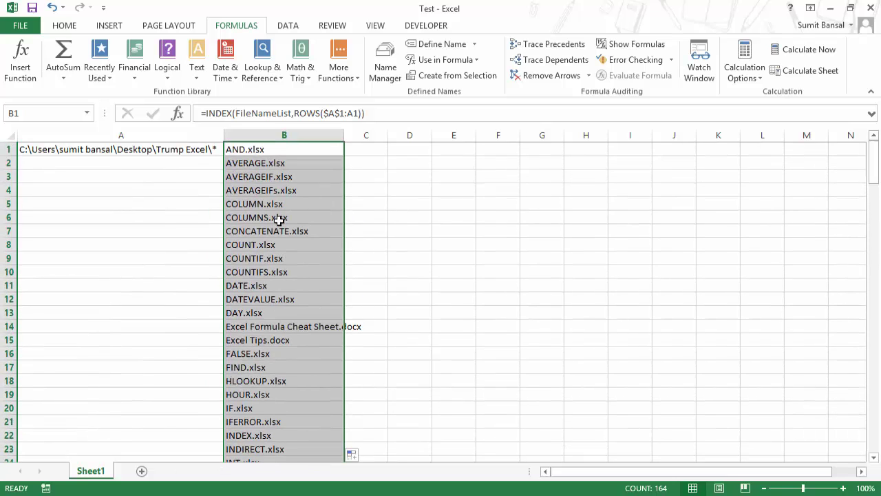
scroll(268, 358, down, 1)
scroll(268, 358, down, 5)
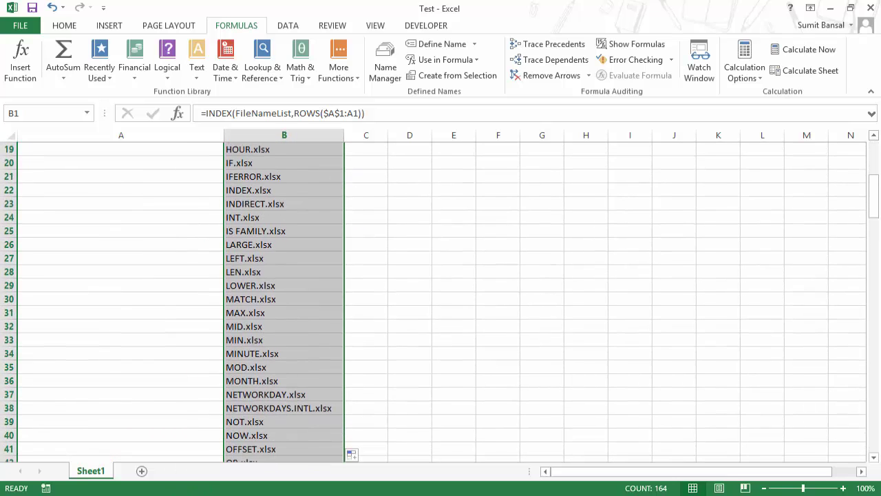
click(94, 481)
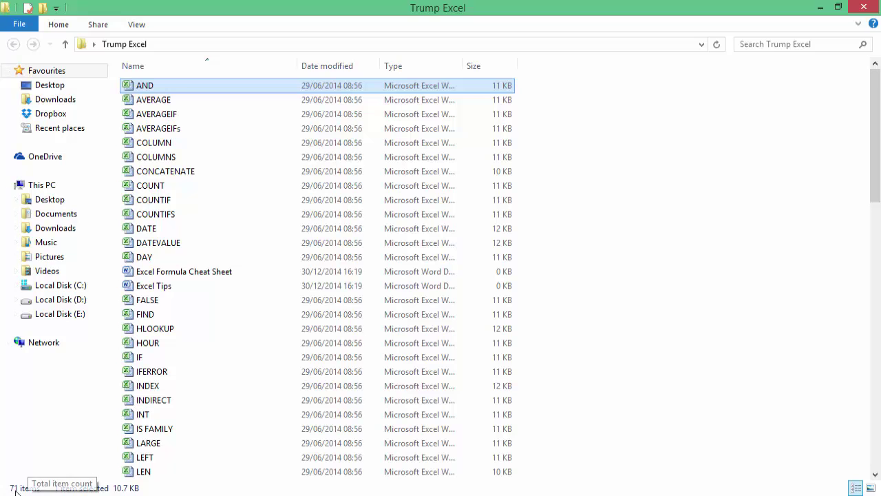
click(821, 8)
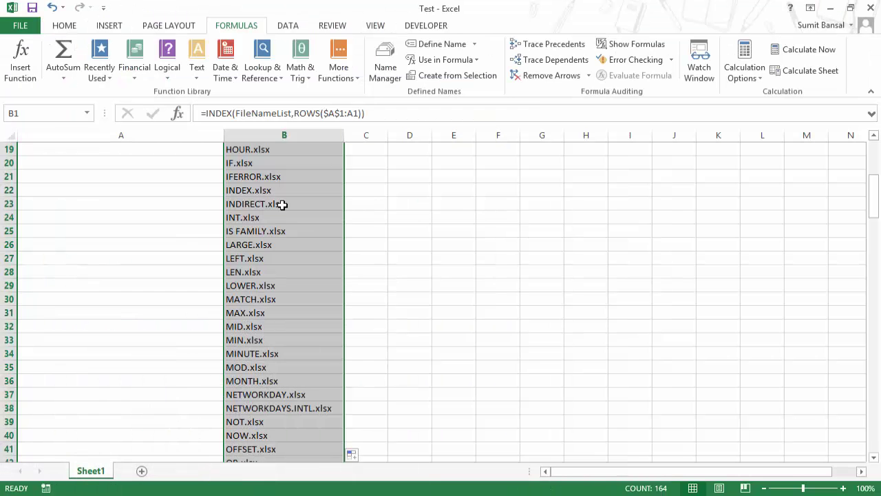
drag(258, 149, 271, 325)
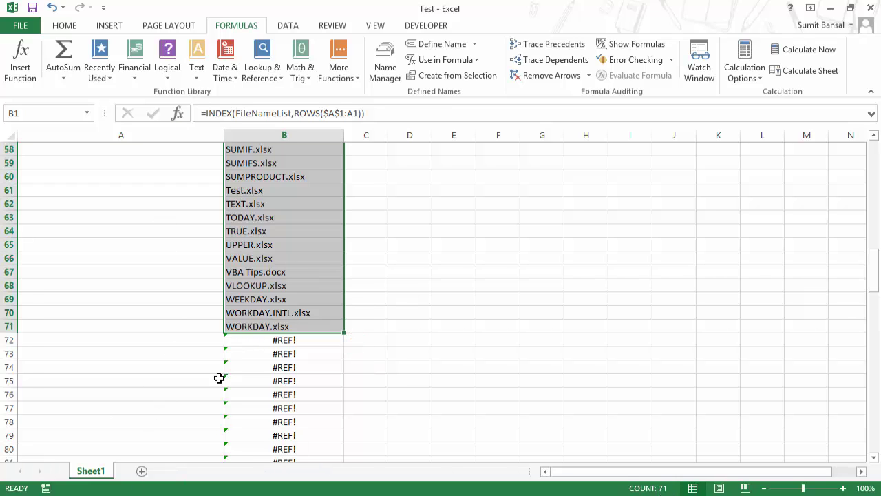
drag(875, 279, 873, 159)
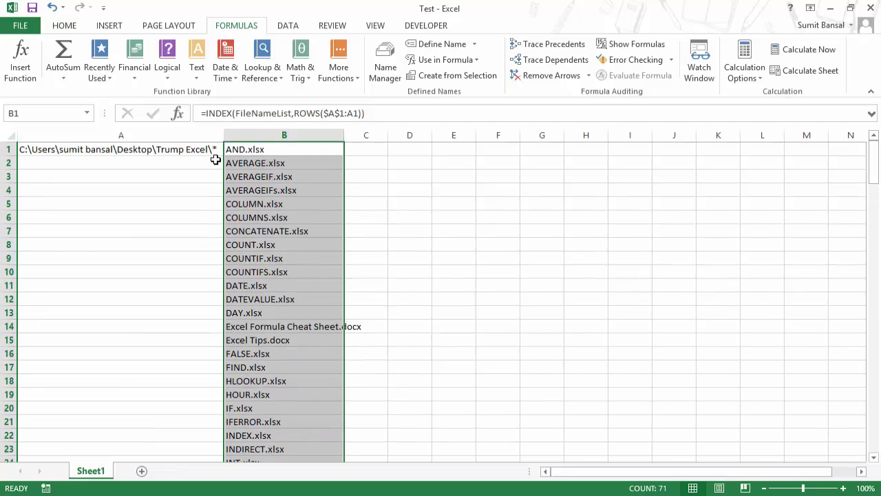
- Change B1 to =IFERROR(INDEX(FileNameList,ROWS($A$1:A1)),"") so errors show blank
click(236, 147)
key(F2)
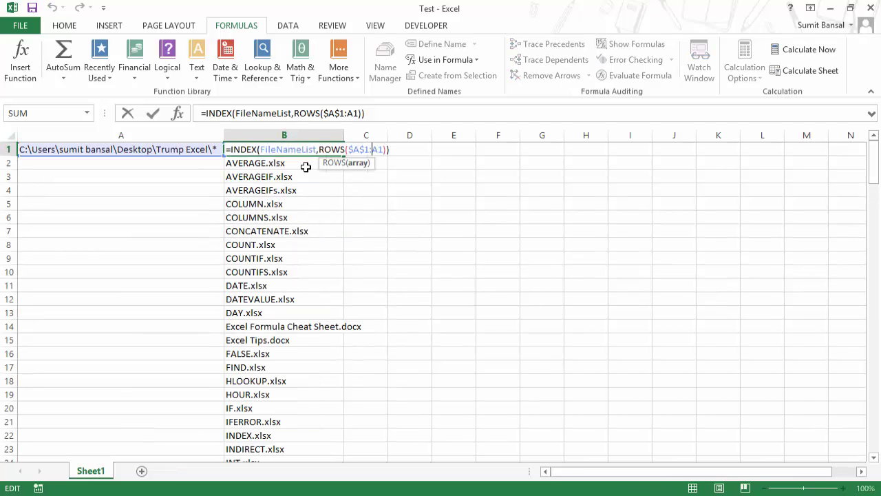
text(IFER)
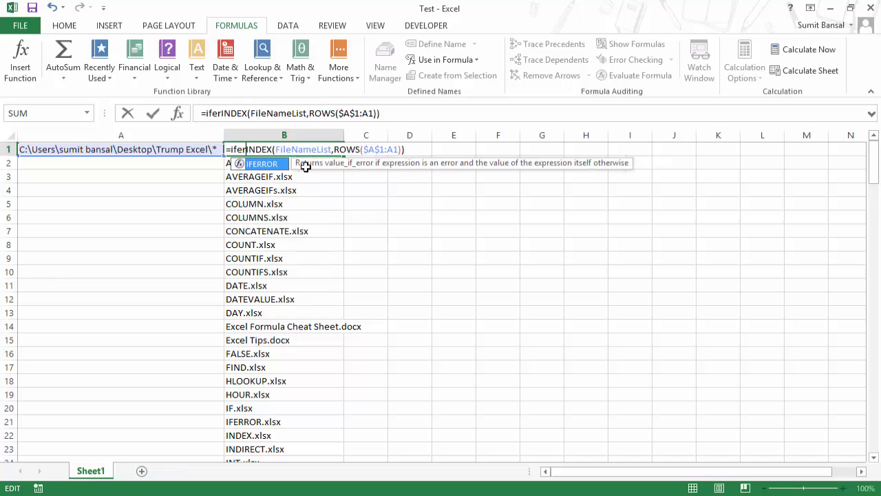
key(Tab)
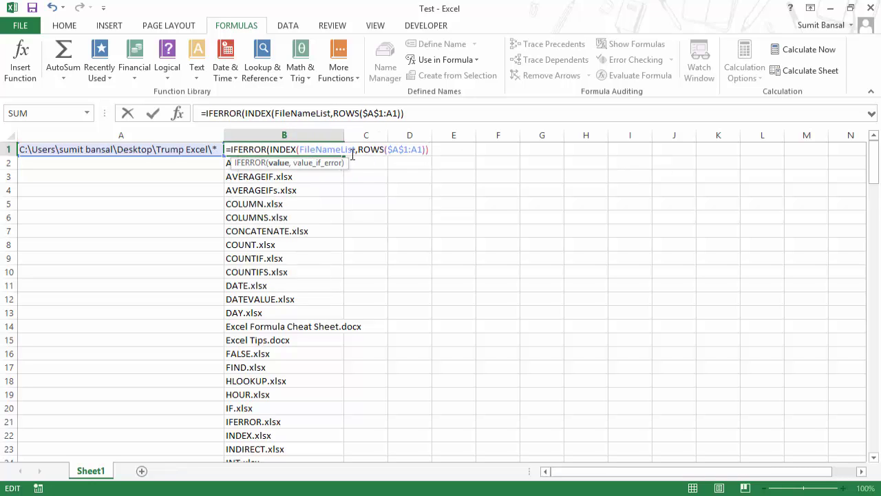
text(,""))
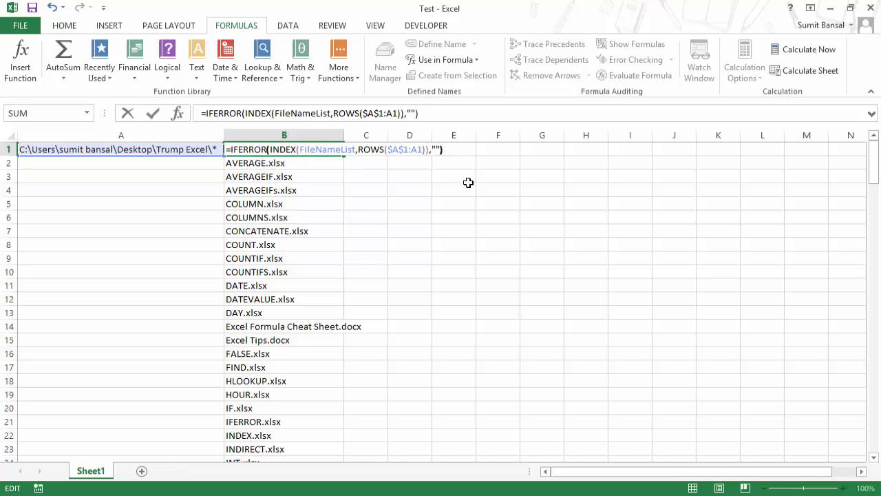
key(ctrl+Return)
- Fill the IFERROR formula down column B and check the rows below 71 are blank
double_click(344, 156)
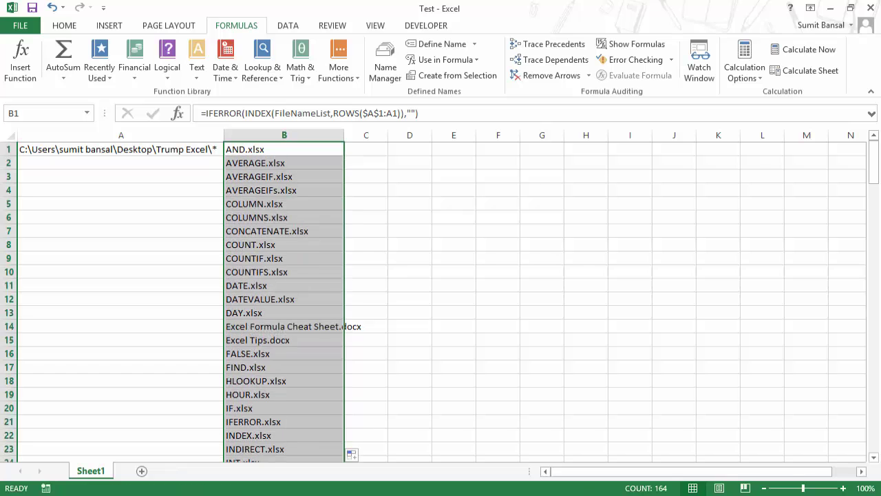
drag(873, 162, 871, 281)
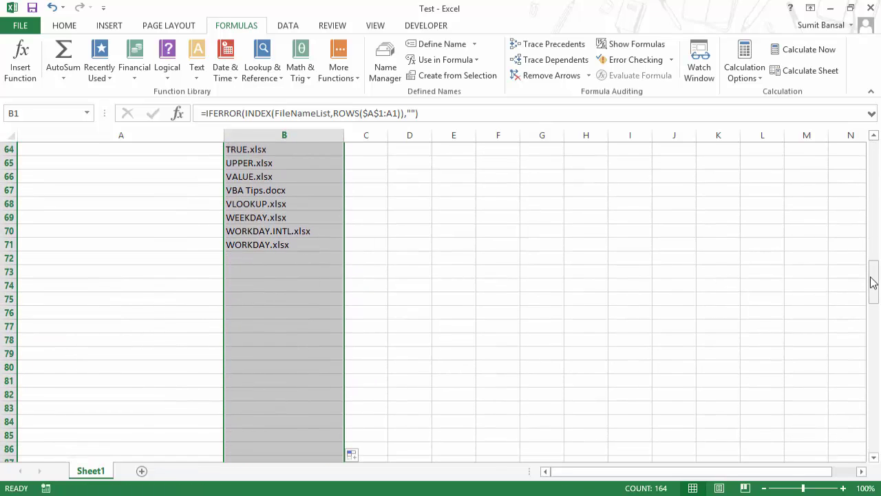
drag(873, 282, 877, 156)
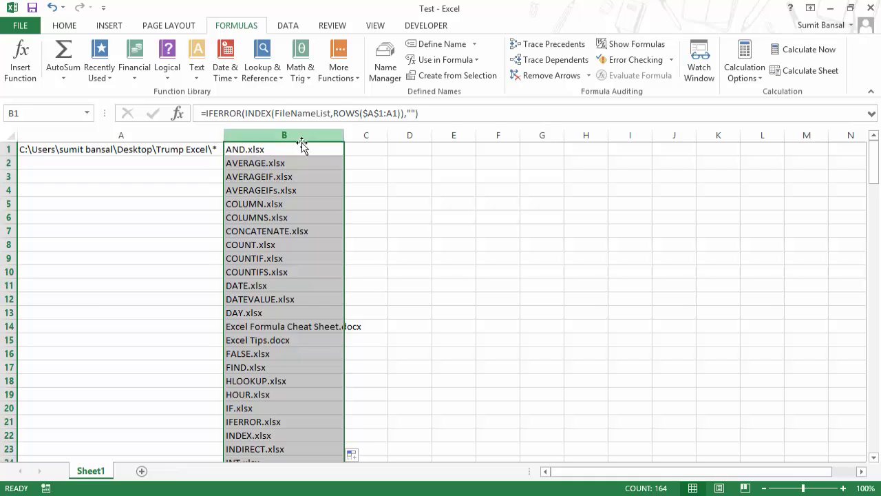
- Change A1's wildcard to *doc* so column B lists only the three Word documents, then return to File Explorer
click(187, 150)
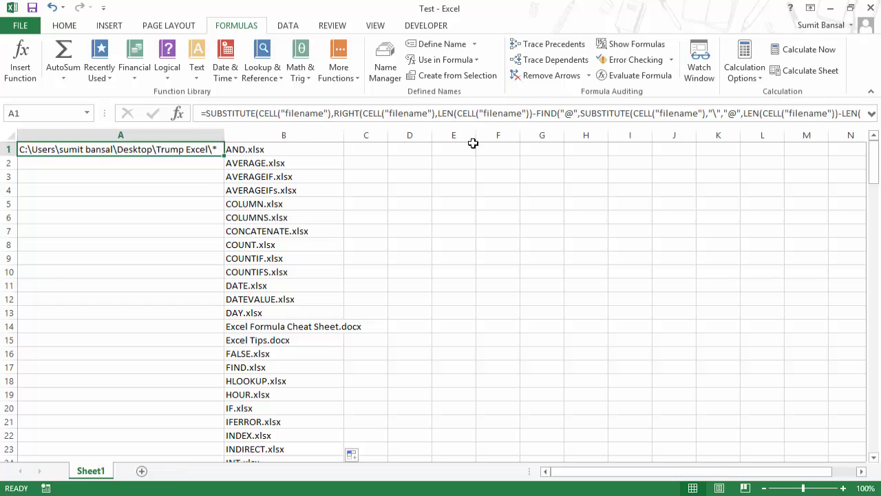
key(F2)
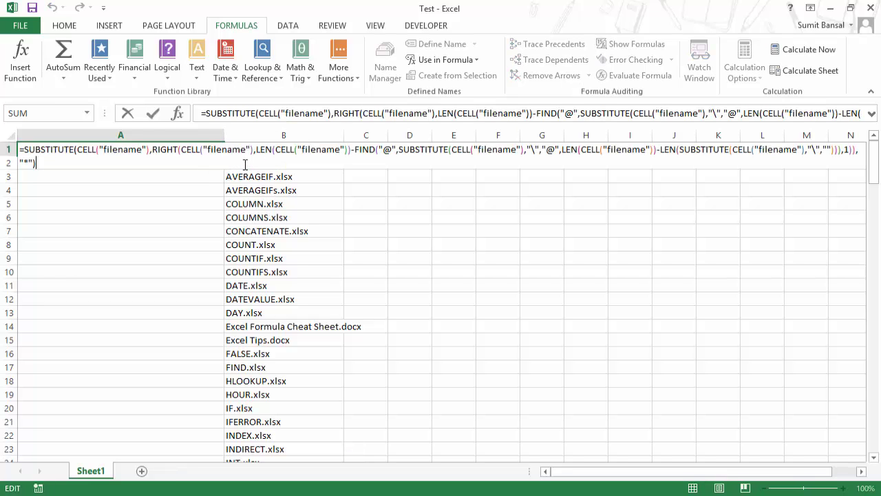
click(28, 163)
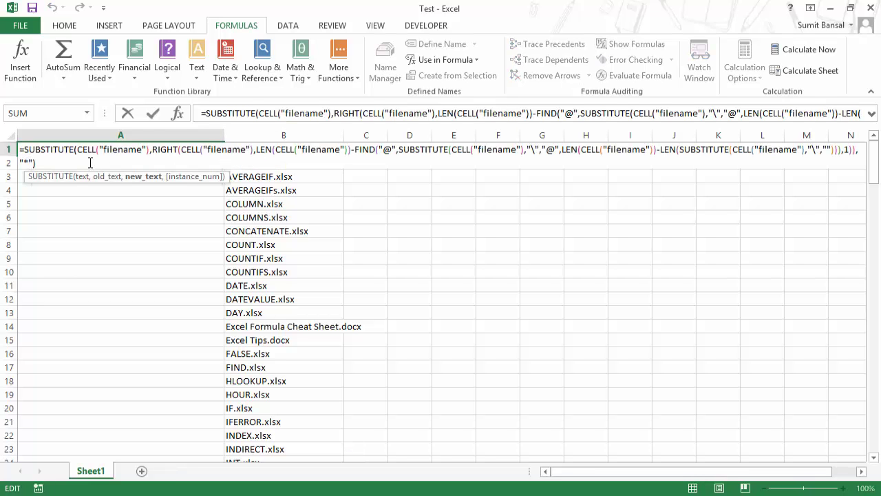
key(Left)
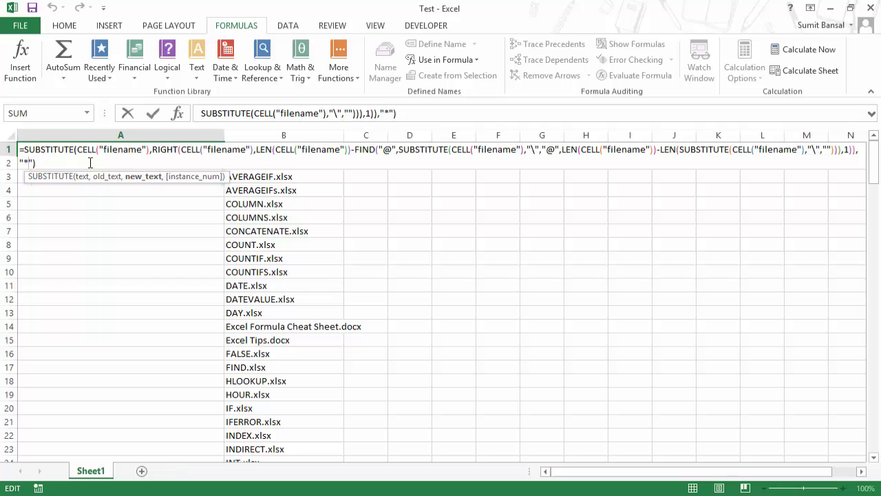
text(doc*)
key(Return)
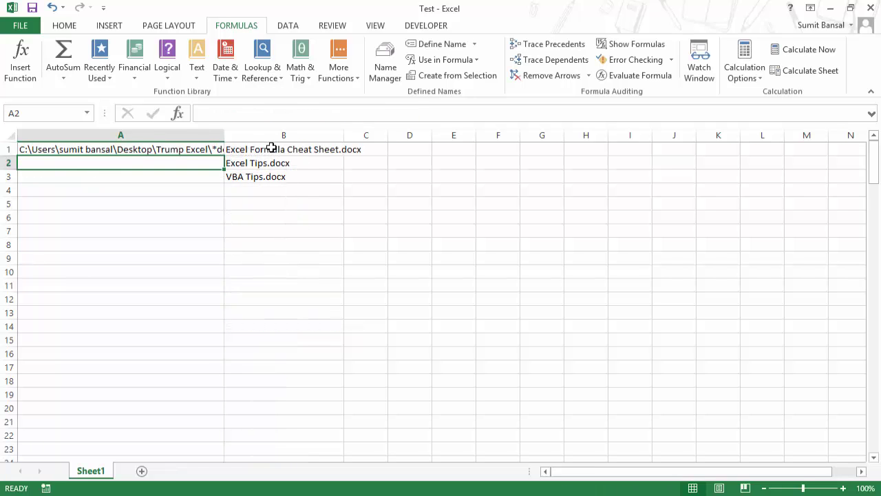
drag(271, 148, 269, 173)
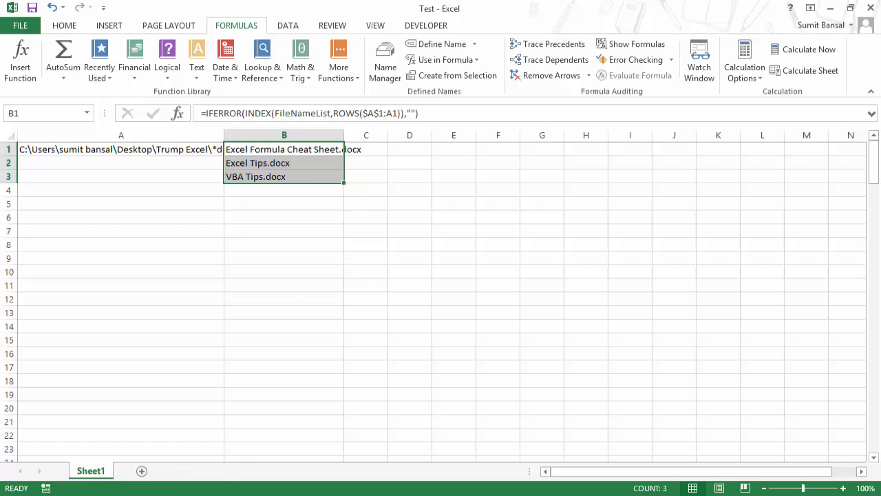
key(alt+Tab)
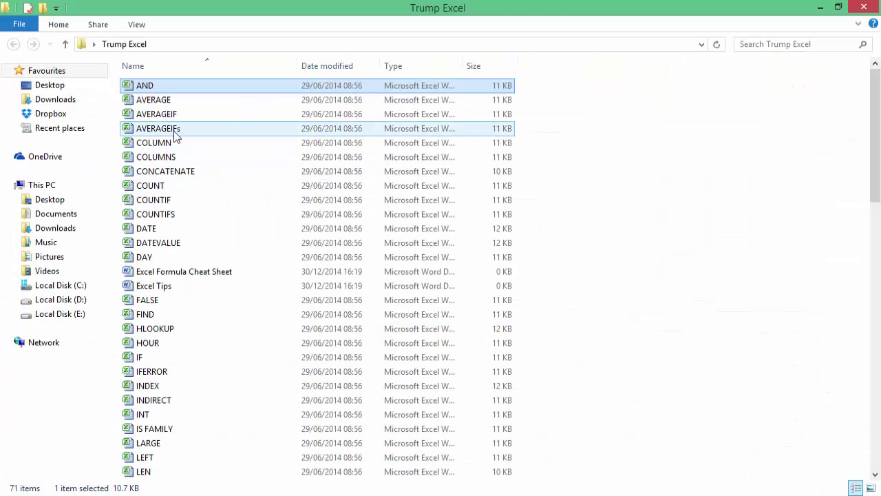
- Scroll through the Trump Excel folder's 71 files and select the Test workbook
scroll(210, 303, down, 8)
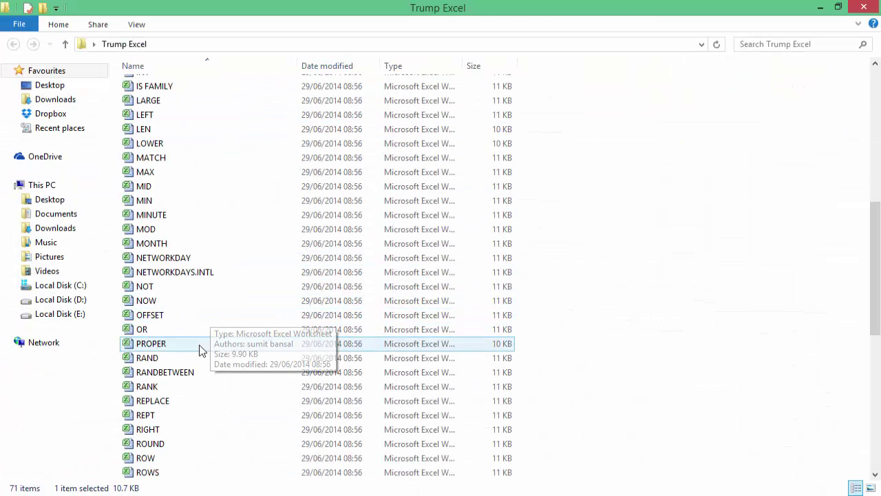
scroll(199, 354, down, 6)
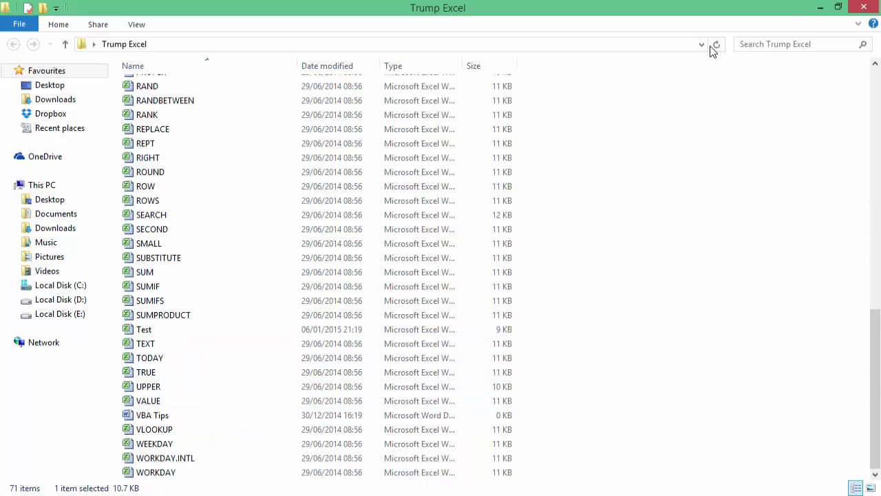
click(820, 7)
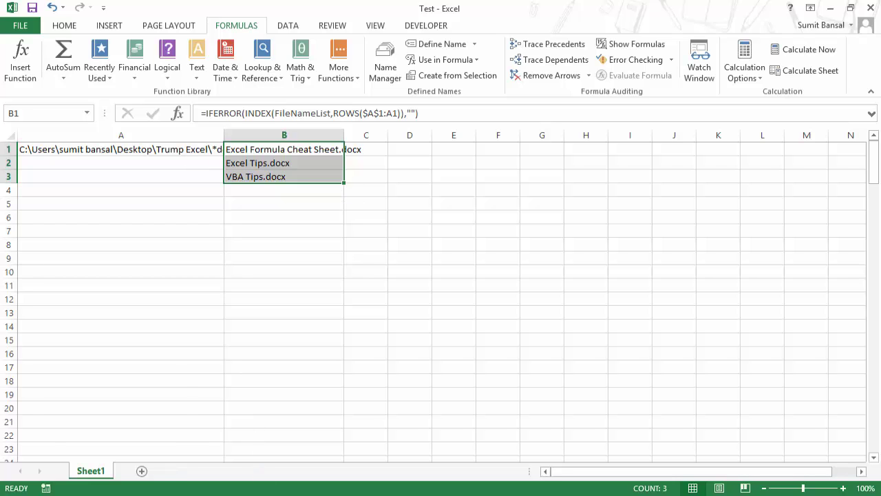
click(93, 452)
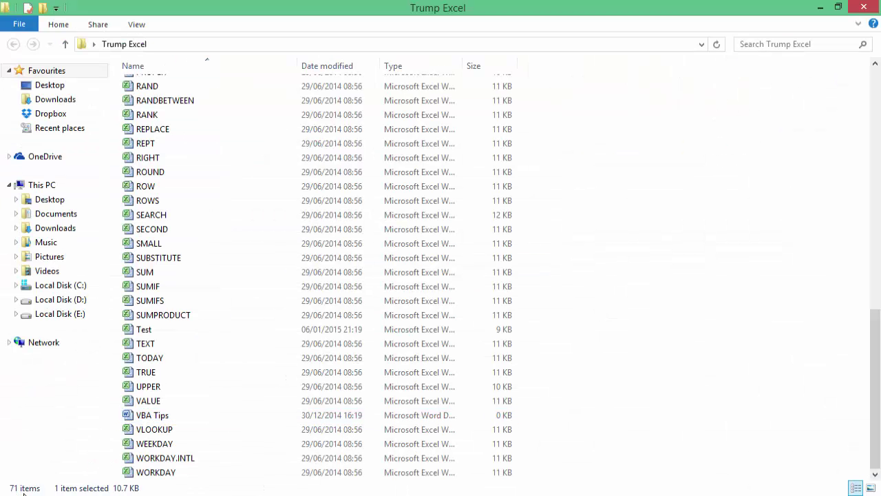
click(154, 335)
mouse_move(155, 335)
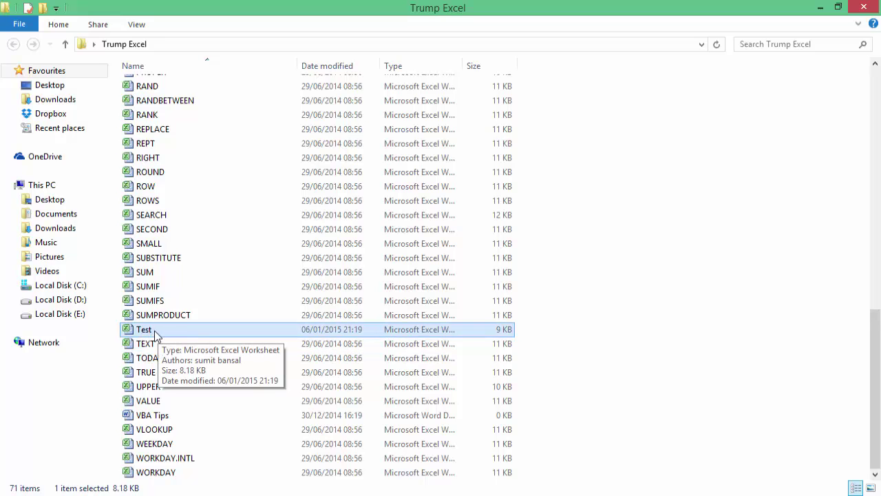
- Reset A1's pattern from *doc* to * and scroll column B to confirm all 71 files
click(819, 7)
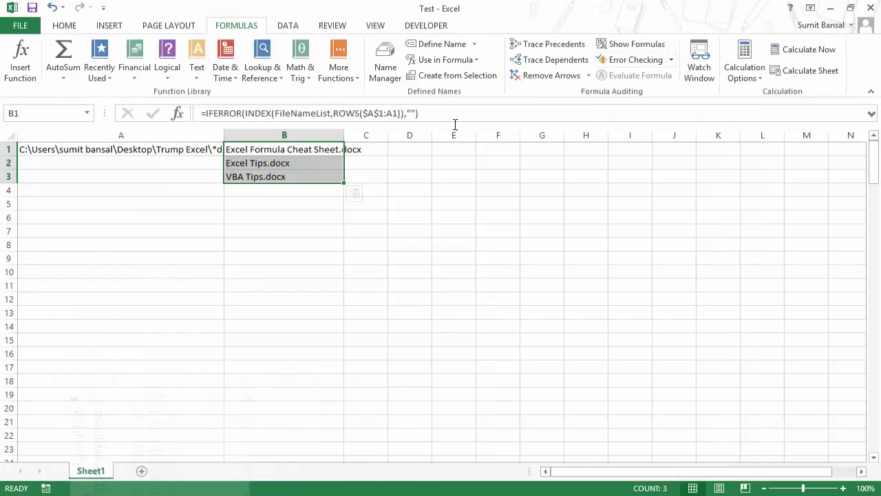
click(54, 150)
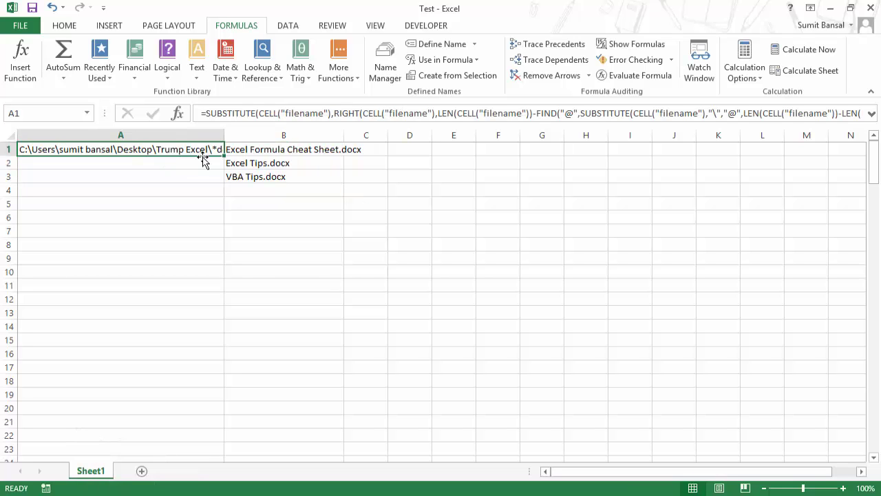
key(F2)
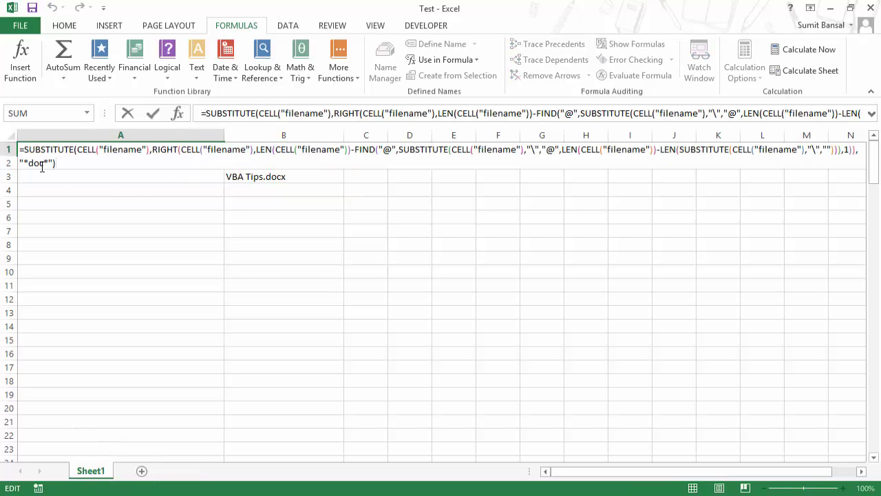
click(42, 166)
key(shift+Left)
key(shift+Left)
key(shift+Left)
key(shift+Left)
key(BackSpace)
key(ctrl+Return)
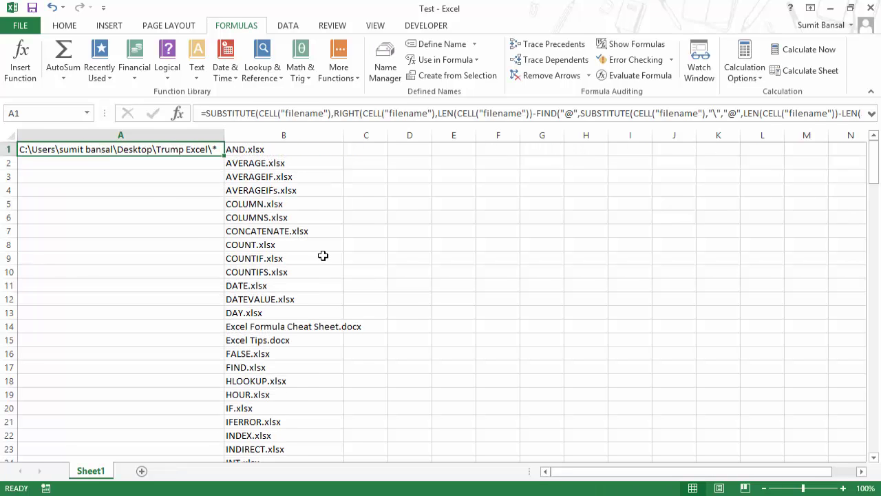
scroll(323, 251, down, 7)
scroll(297, 313, down, 10)
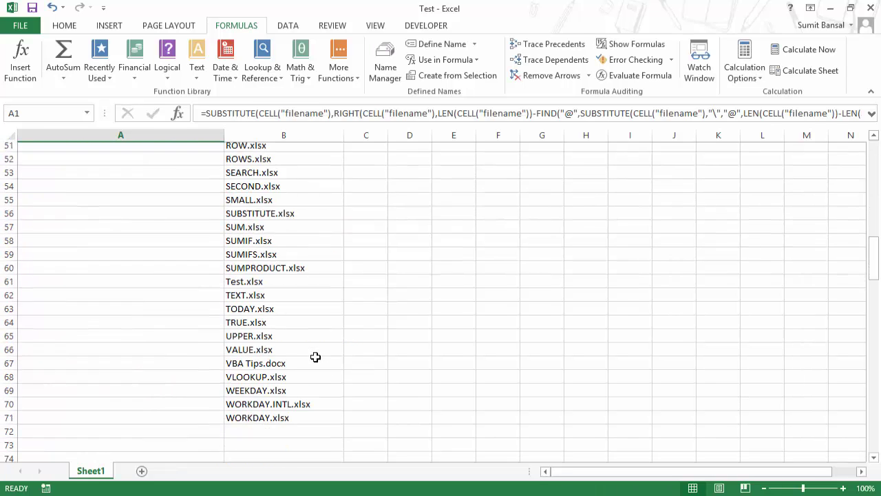
scroll(314, 355, up, 1)
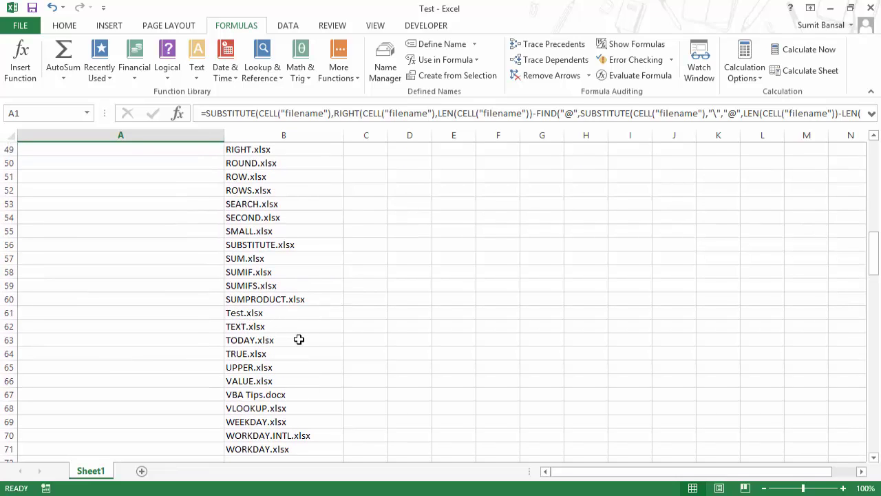
scroll(299, 339, up, 16)
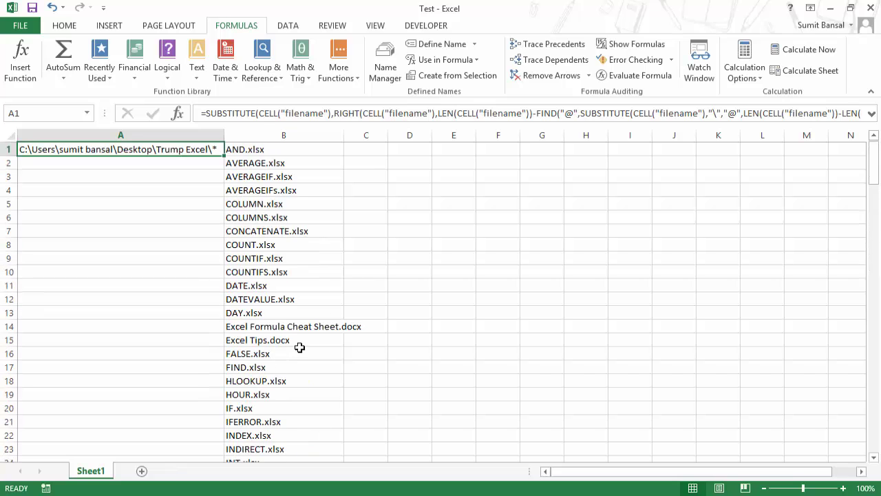